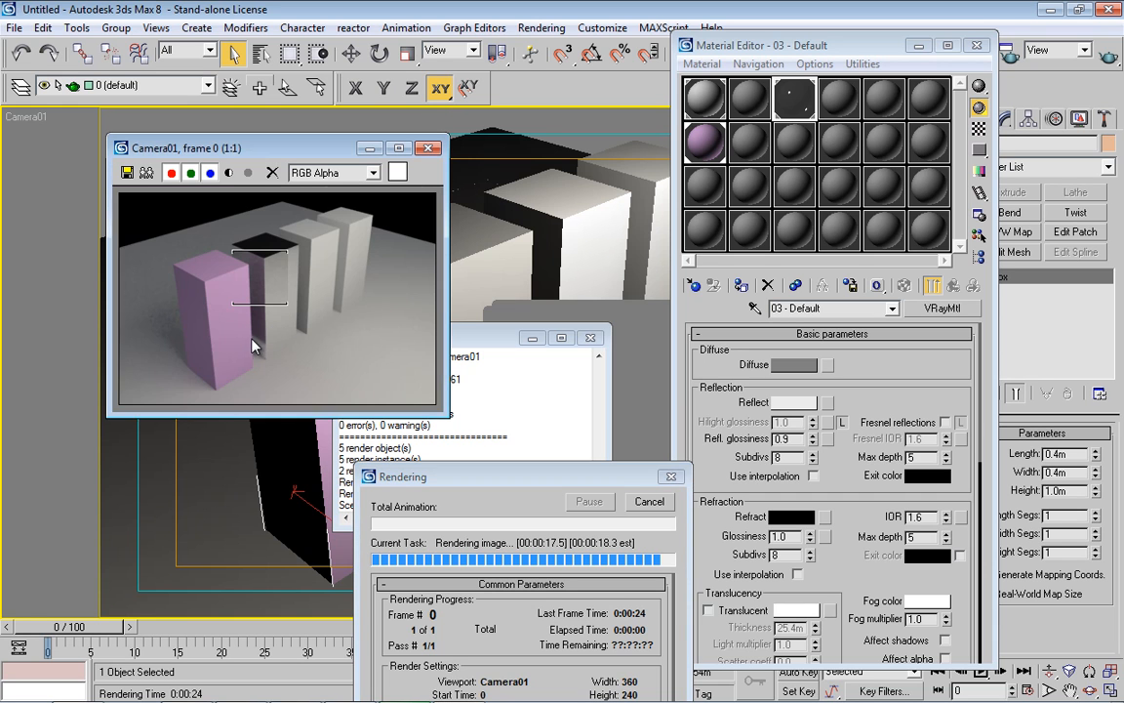
- Examine the rendered boxes up close in the finished camera render, and close the render window
scroll(254, 348, "up", 1)
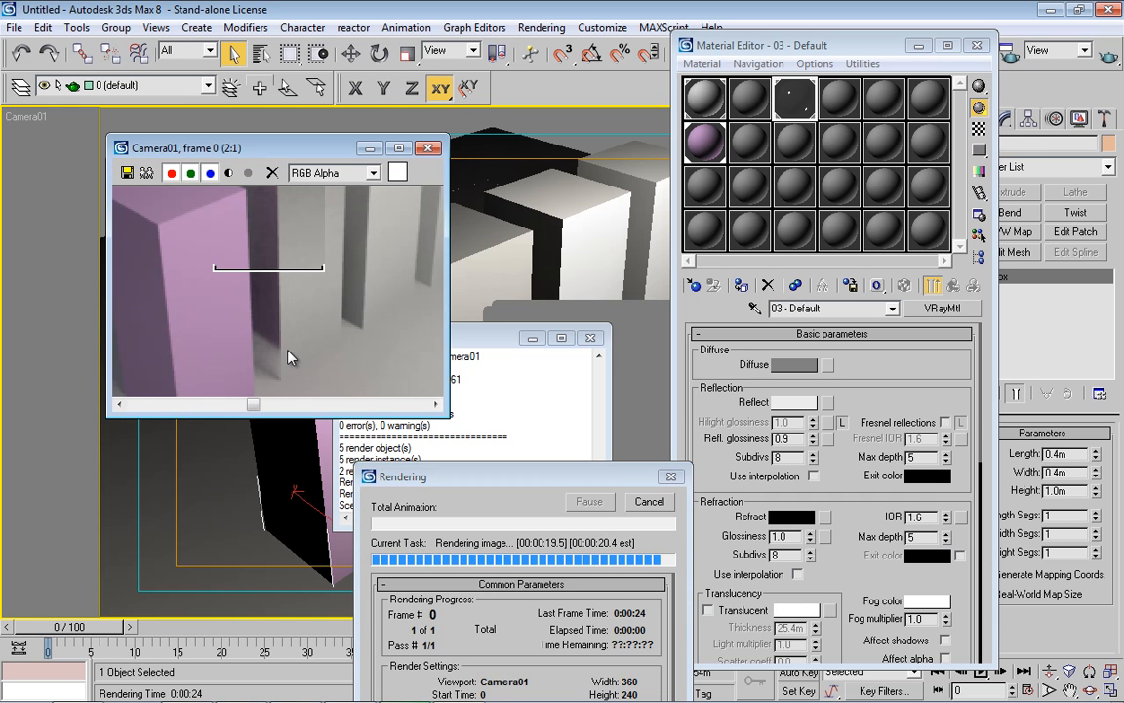
scroll(288, 357, "down", 1)
scroll(236, 254, "up", 1)
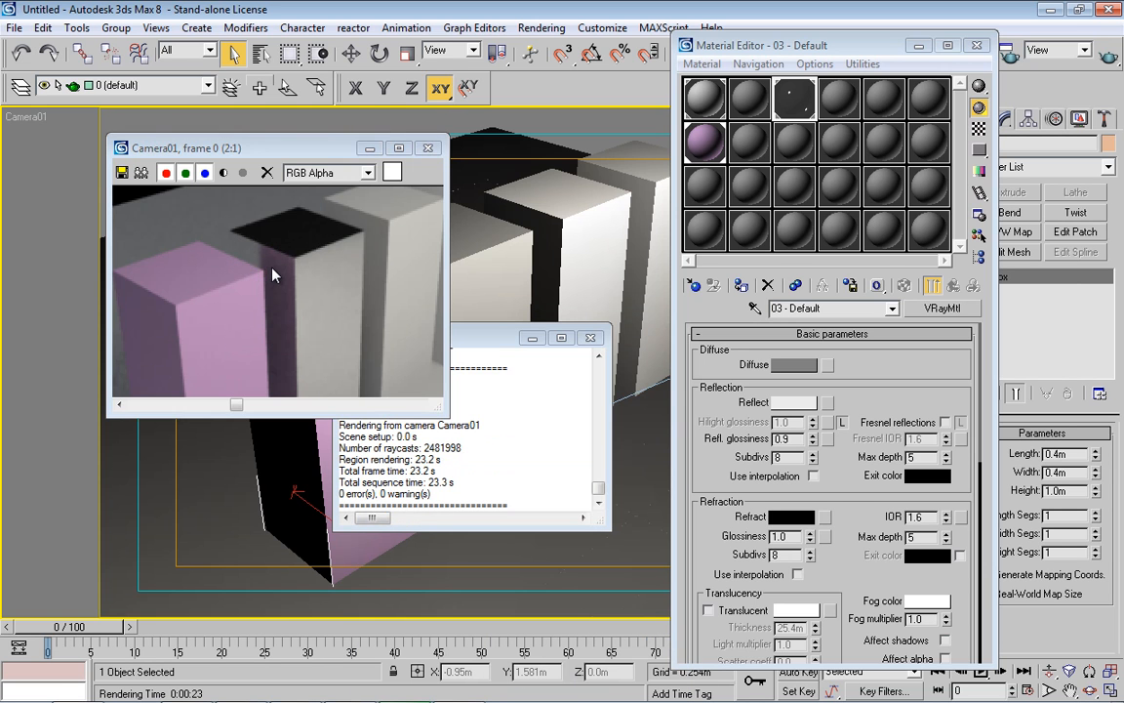
scroll(272, 283, "down", 1)
scroll(262, 330, "up", 1)
scroll(249, 293, "down", 1)
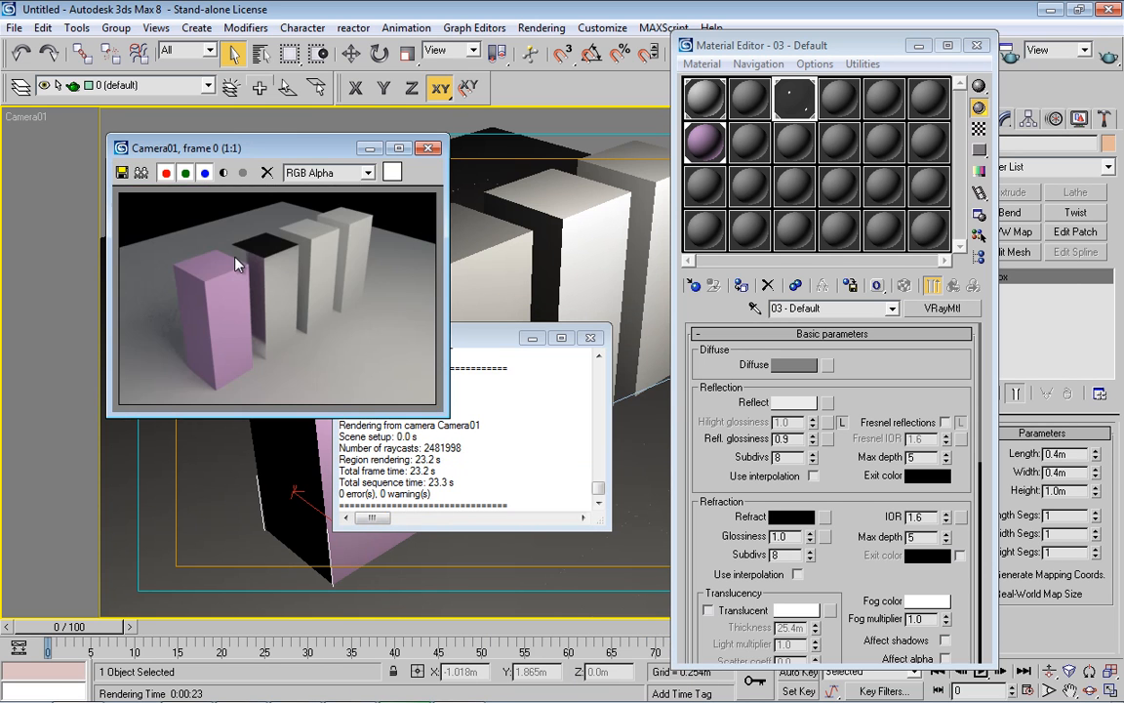
left_click(430, 147)
- Assign the unused fourth material to the third box from the front and convert it to VRayMtl
left_click(838, 98)
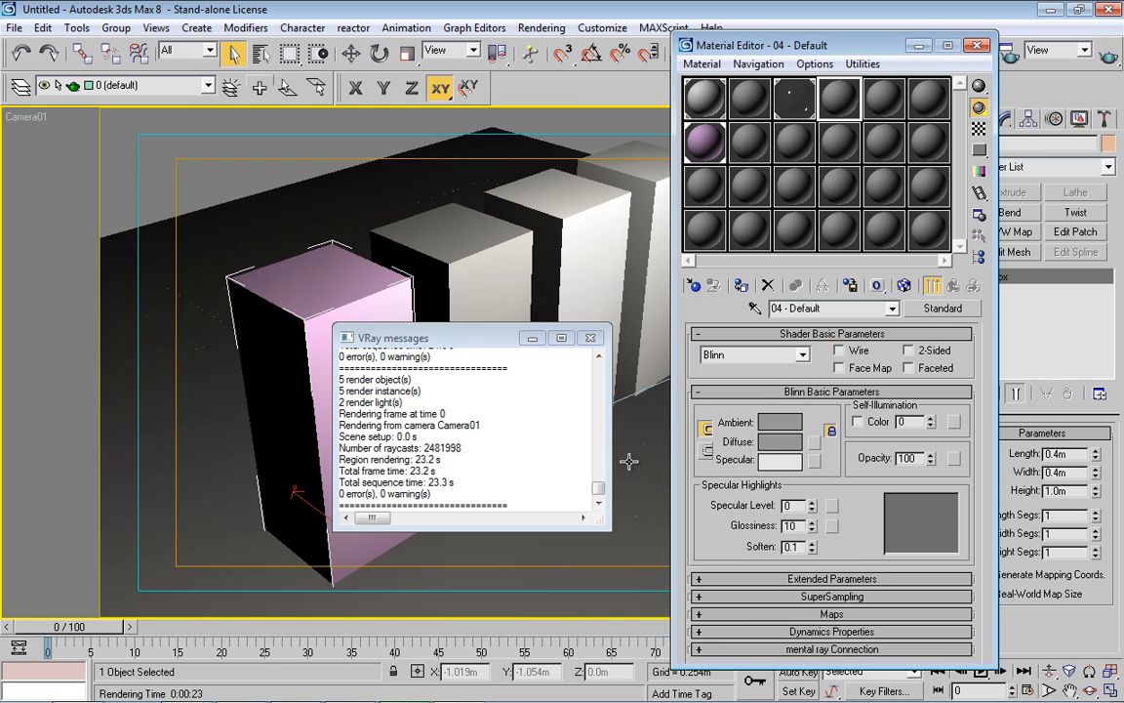
left_click(611, 237)
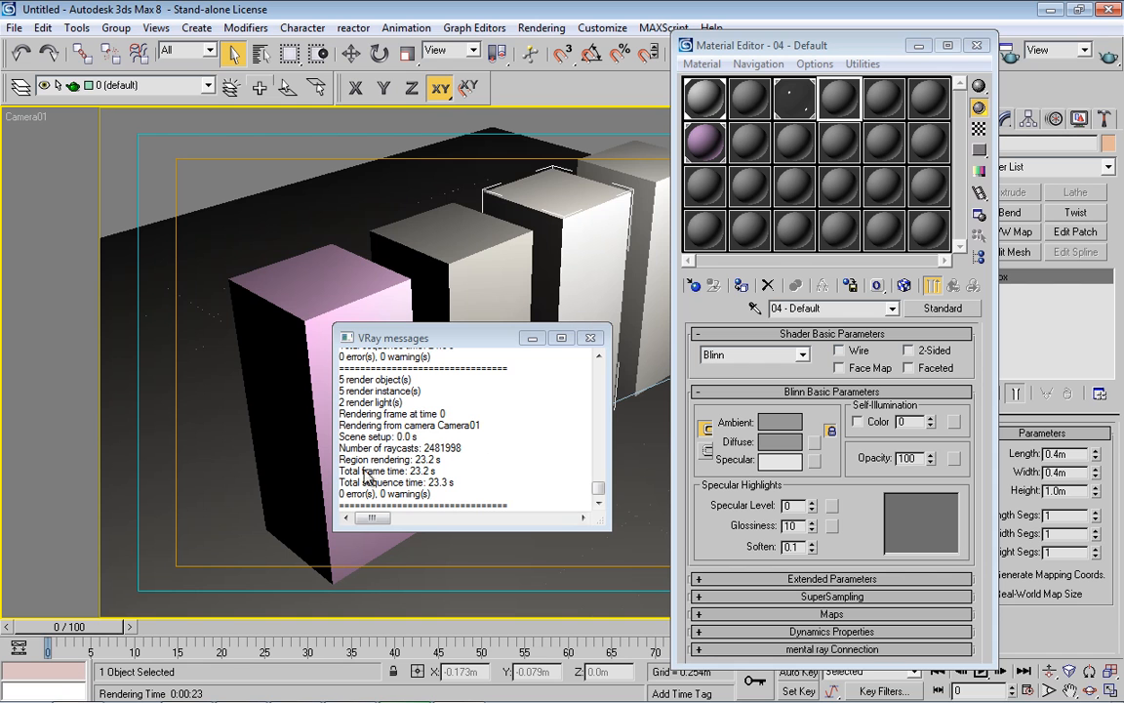
left_click(943, 307)
left_click(869, 421)
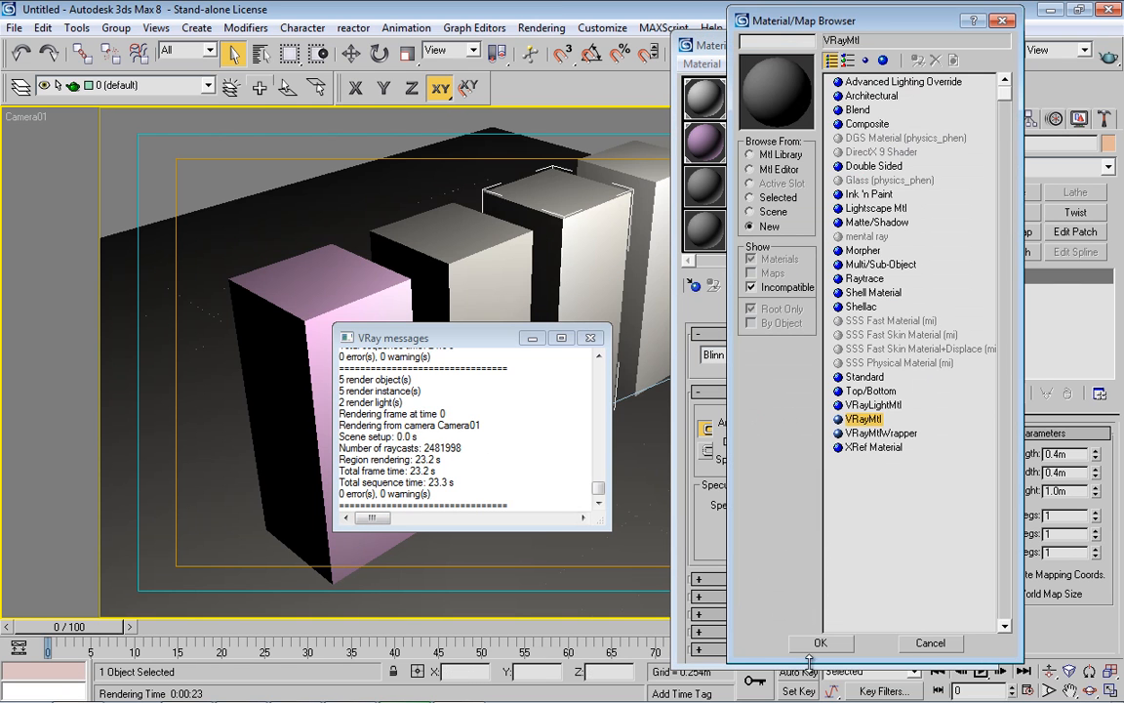
left_click(819, 647)
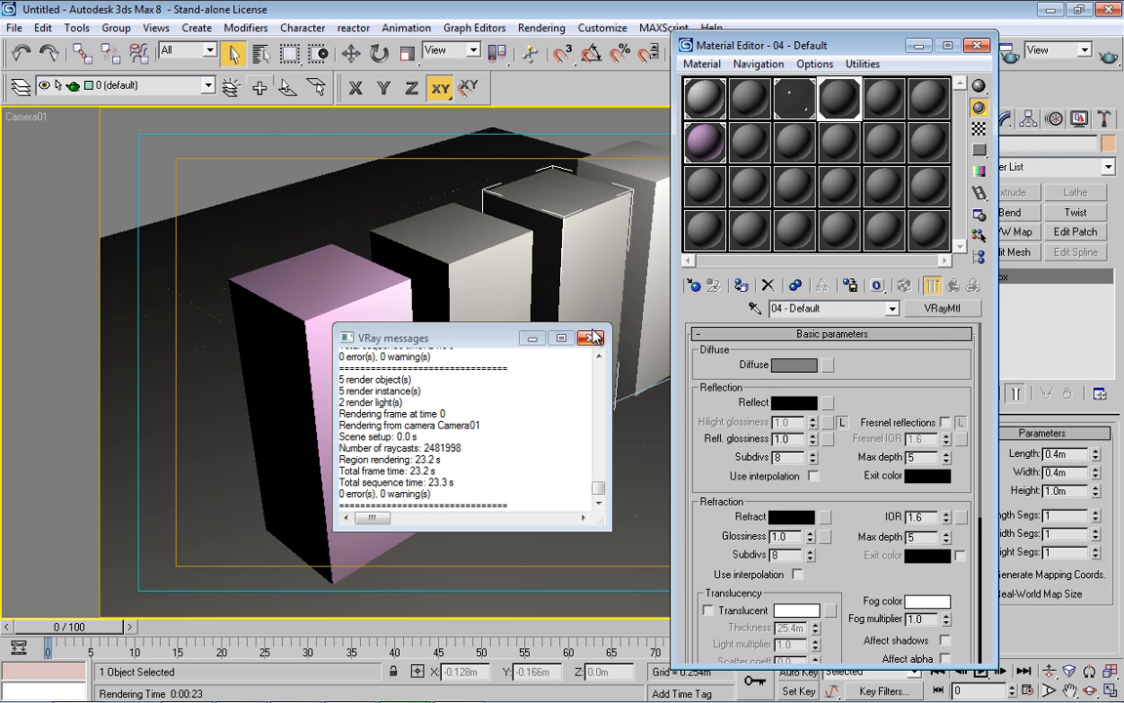
left_click_drag(710, 47, 814, 34)
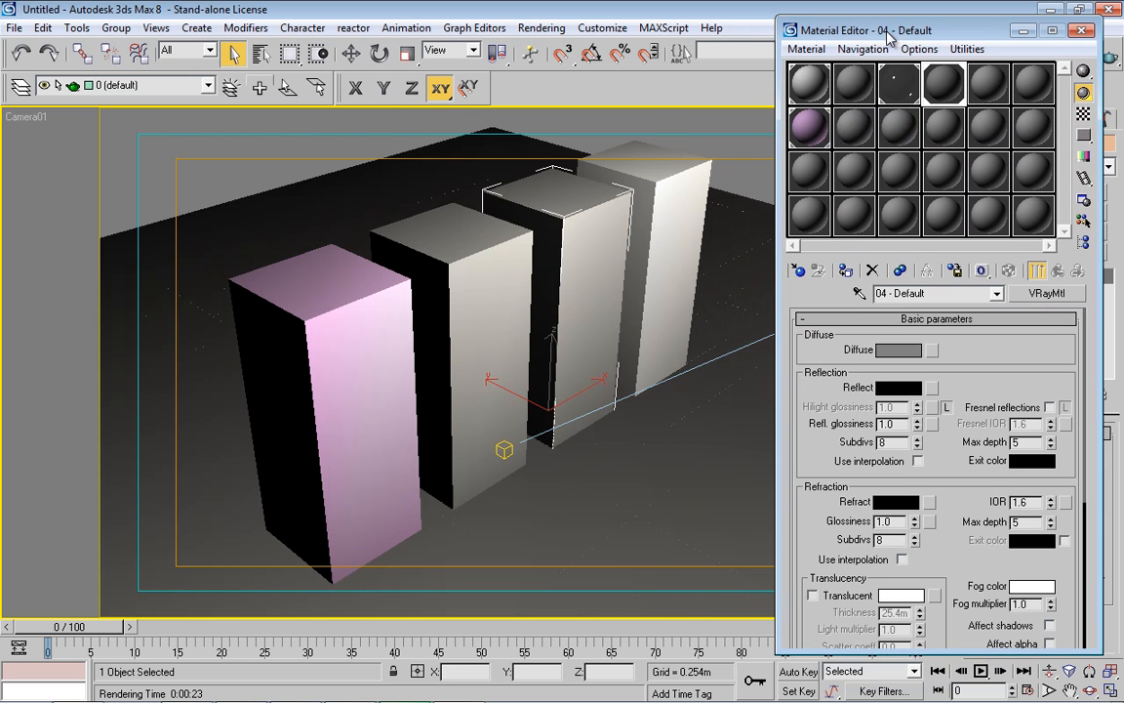
- Set the third box's refraction colour to a medium grey and render the camera view
left_click(894, 503)
left_click_drag(518, 112, 520, 152)
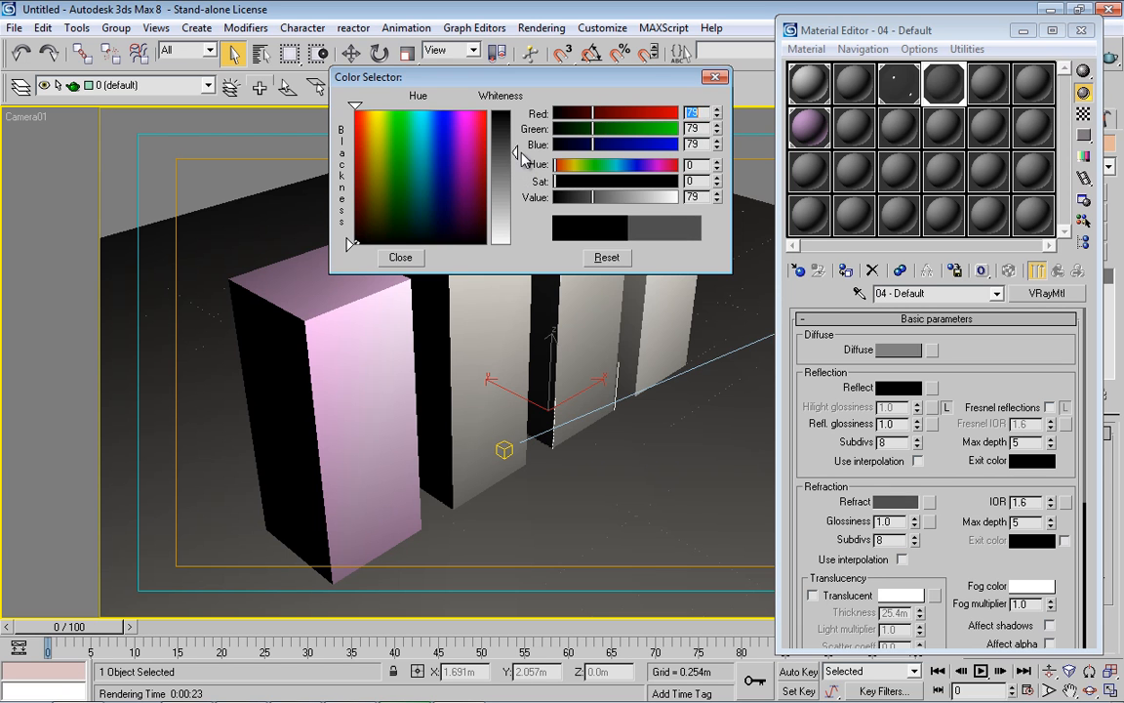
left_click(400, 256)
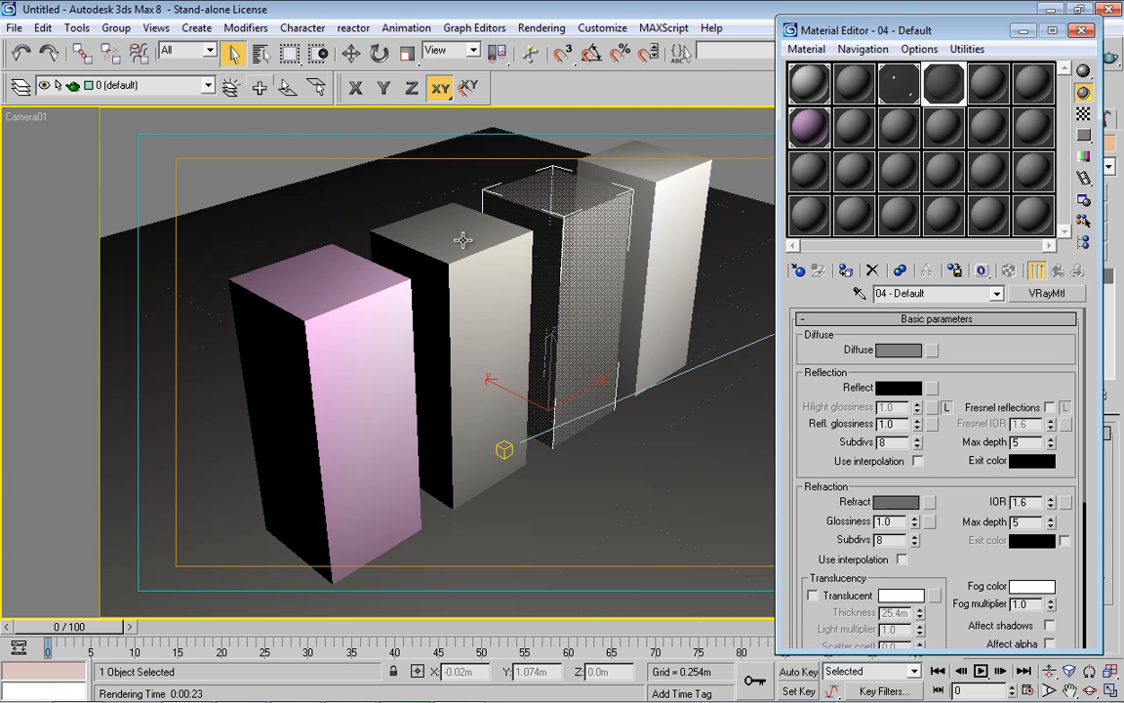
left_click(1109, 58)
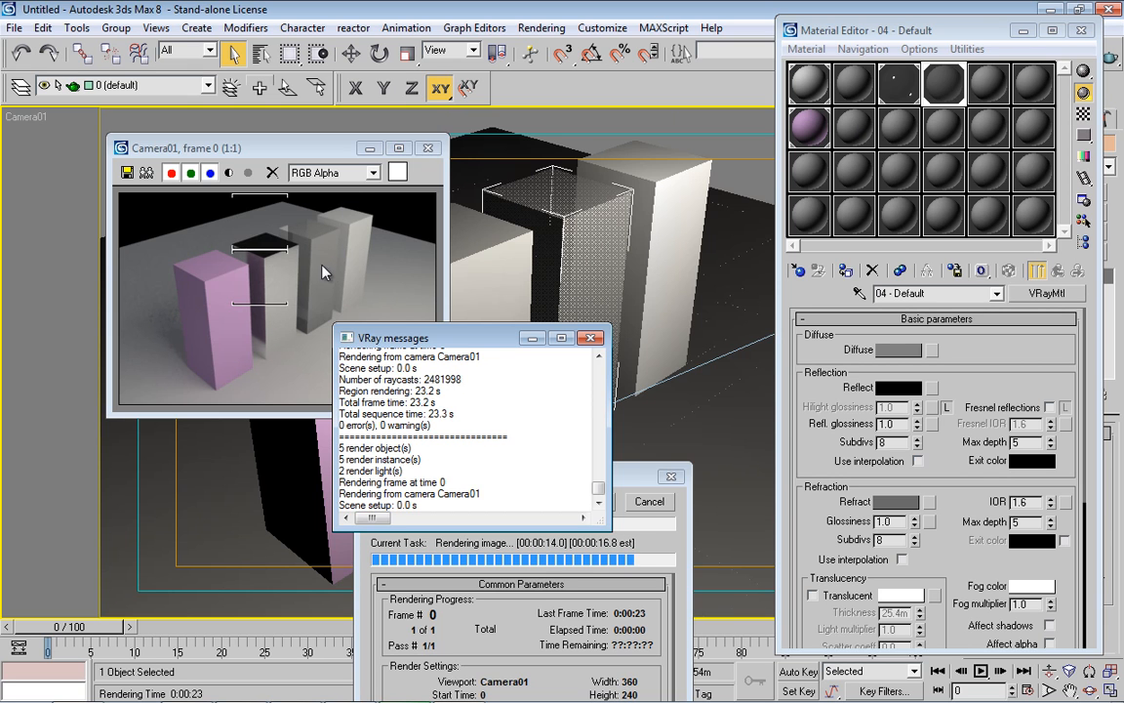
left_click(309, 261)
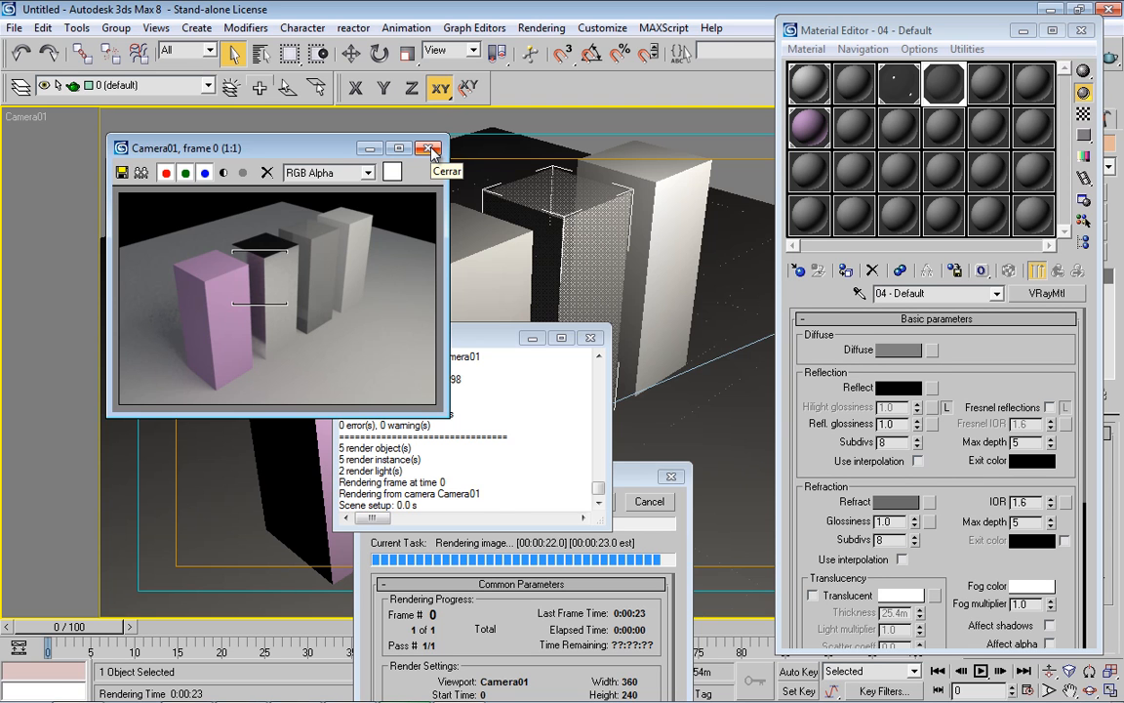
- Set the reflection glossiness of material 03 - Default to 1.0
left_click(899, 83)
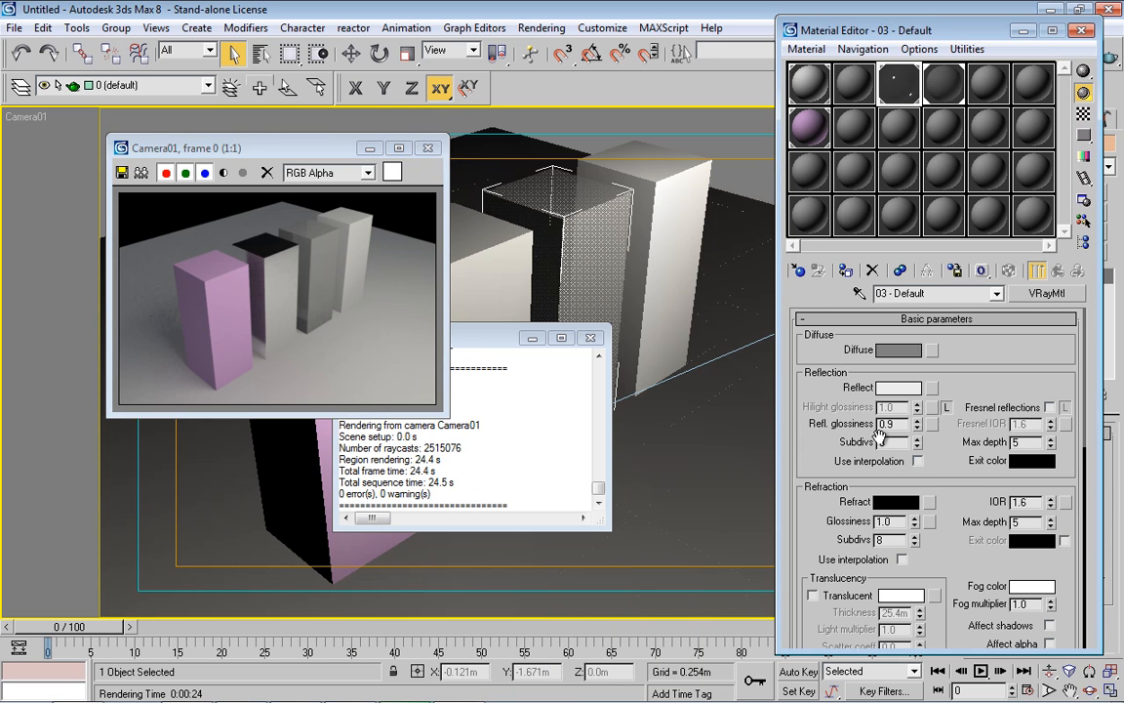
left_click_drag(897, 426, 867, 429)
type("1")
key("Return")
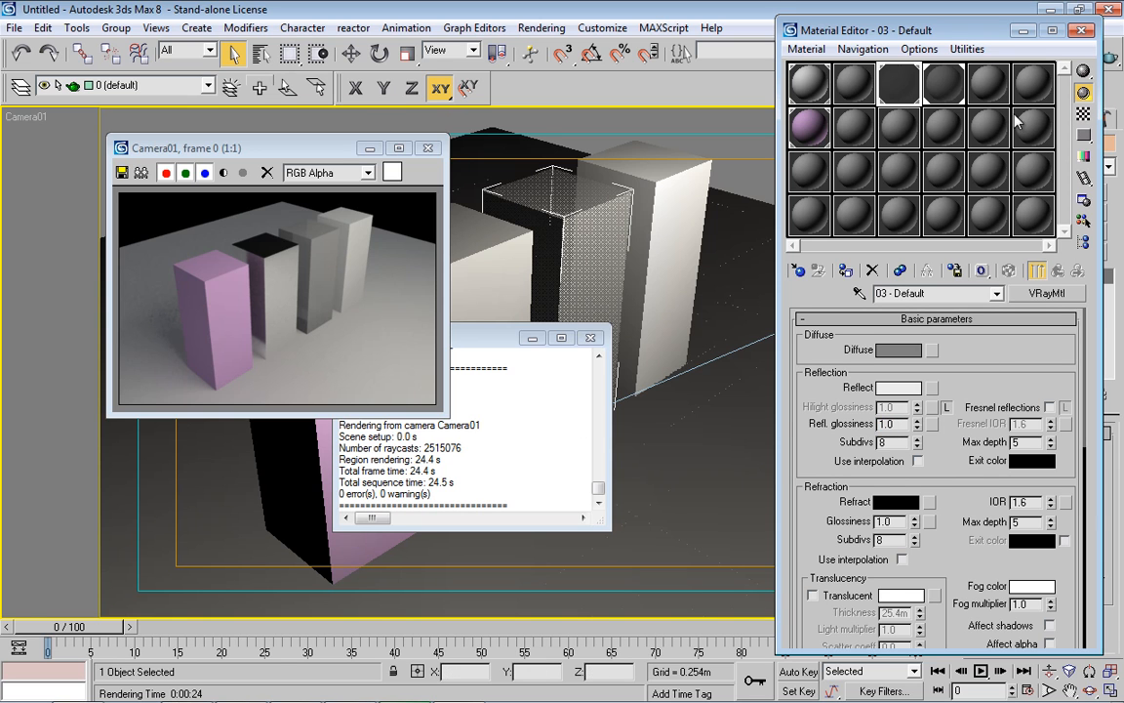
- Set the refraction IOR of material 04 - Default to 1.0 and render the camera view
left_click(943, 85)
left_click_drag(849, 425, 922, 351)
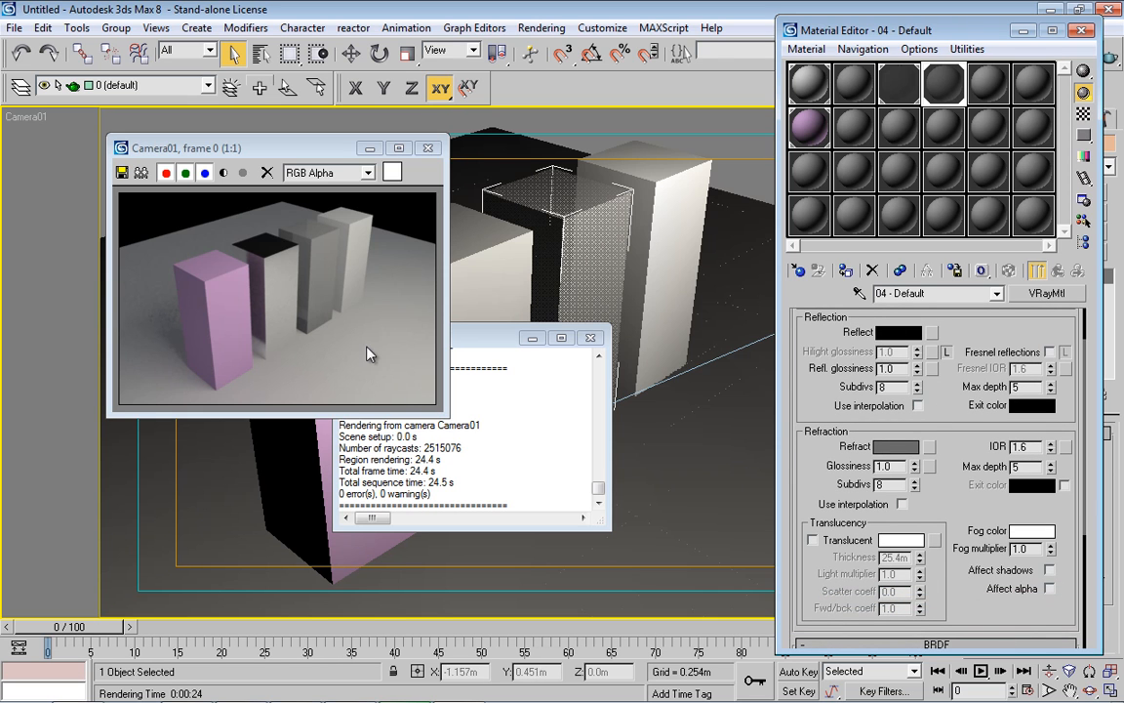
double_click(1037, 446)
left_click(1110, 59)
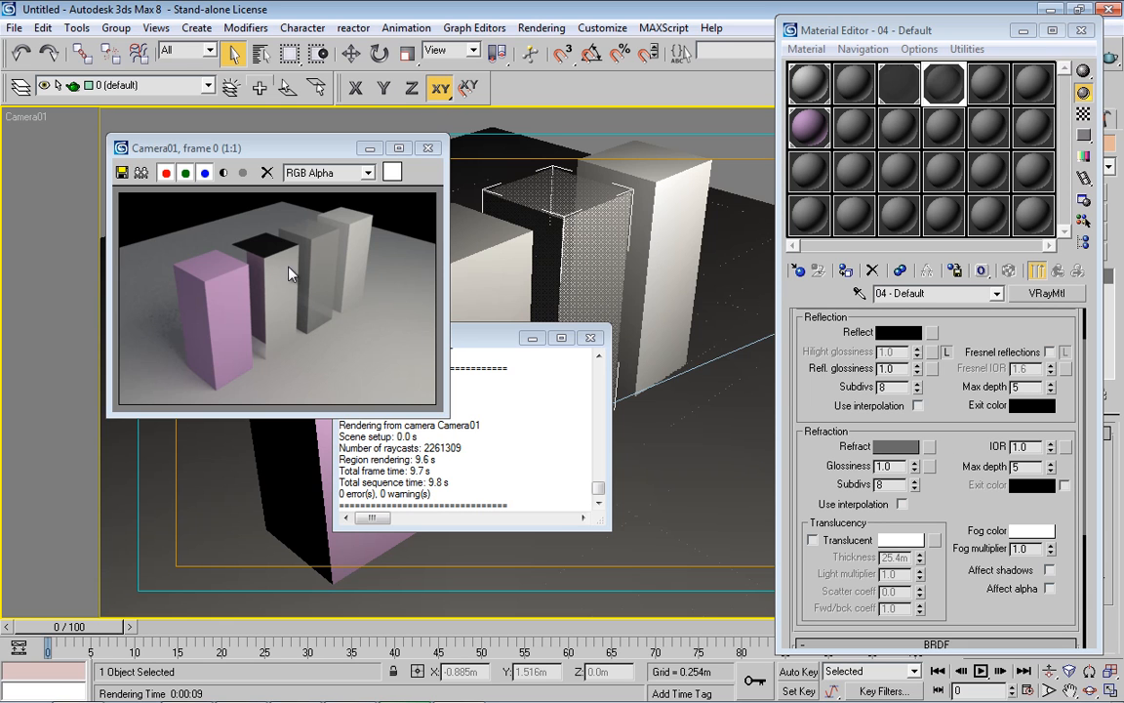
- Examine the transparent third box up close in the new render
scroll(291, 262, "up", 2)
scroll(342, 269, "down", 1)
left_click_drag(252, 405, 311, 405)
scroll(339, 234, "up", 1)
scroll(340, 235, "down", 1)
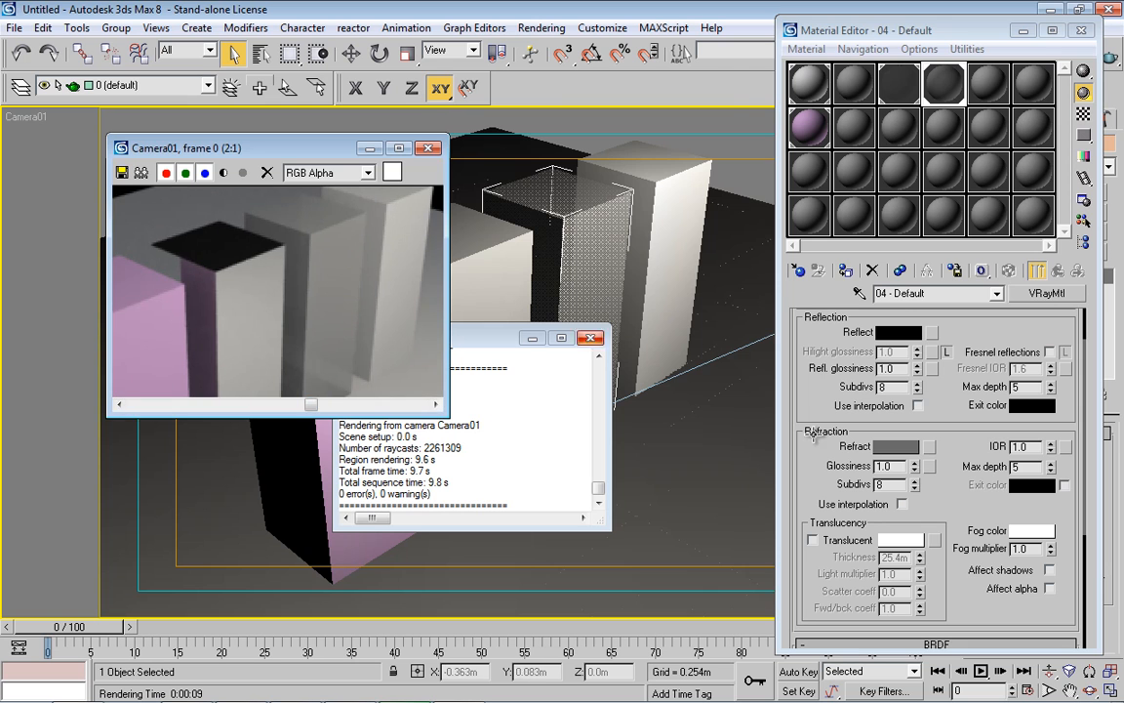
- Lighten the refraction colour to a grey of about 171, and close the Material Editor, render and VRay messages windows
left_click(898, 448)
left_click_drag(519, 166, 512, 195)
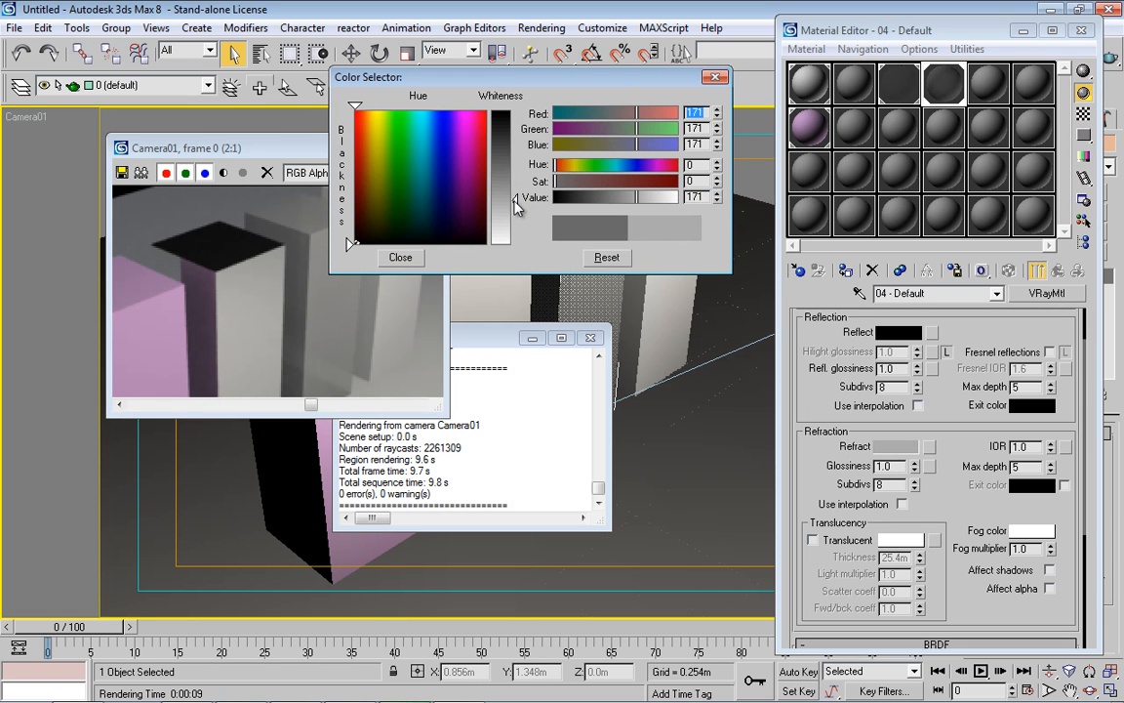
left_click(410, 257)
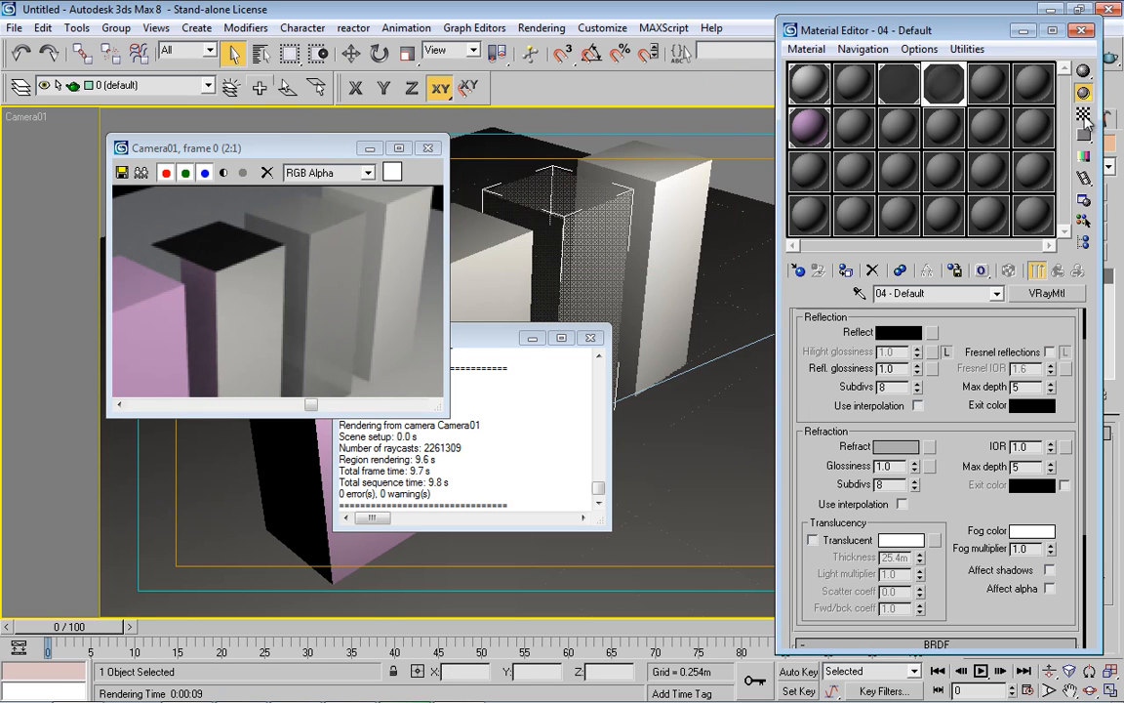
left_click(1081, 30)
left_click(427, 147)
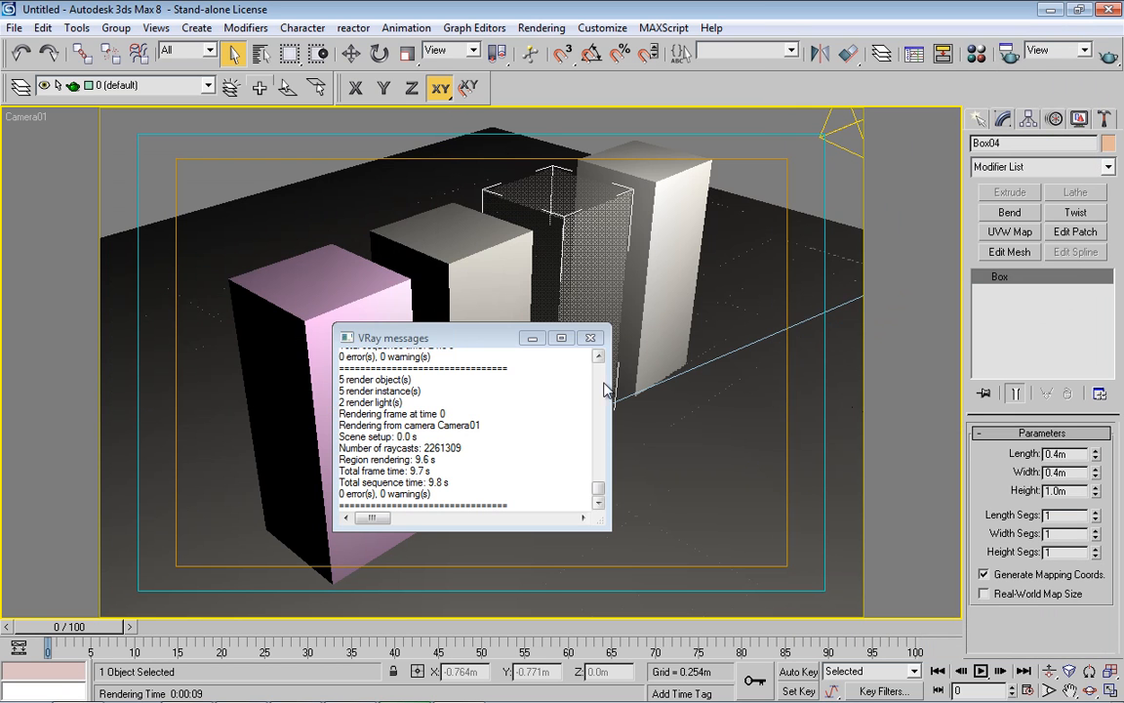
left_click(590, 337)
- Switch to a perspective view looking closely down on the transparent box and render it
key("p")
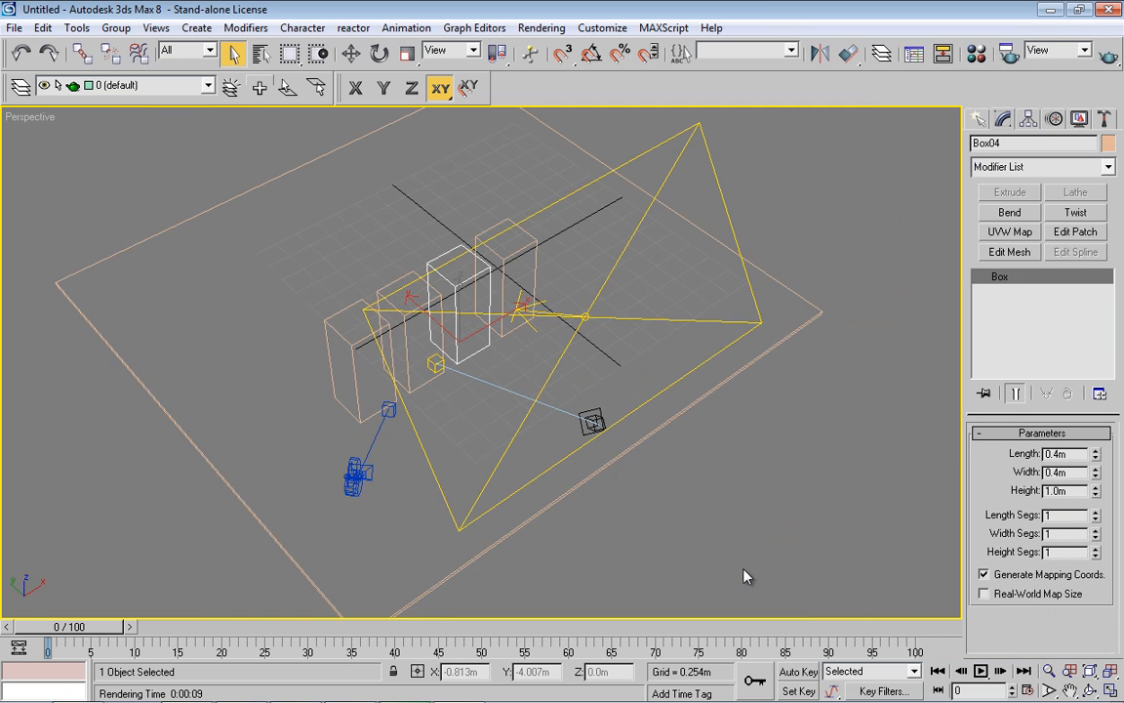
left_click(1091, 691)
left_click_drag(416, 378, 456, 311)
scroll(456, 311, "up", 4)
middle_click_drag(457, 317, 420, 498)
left_click_drag(452, 331, 561, 420)
left_click(1109, 54)
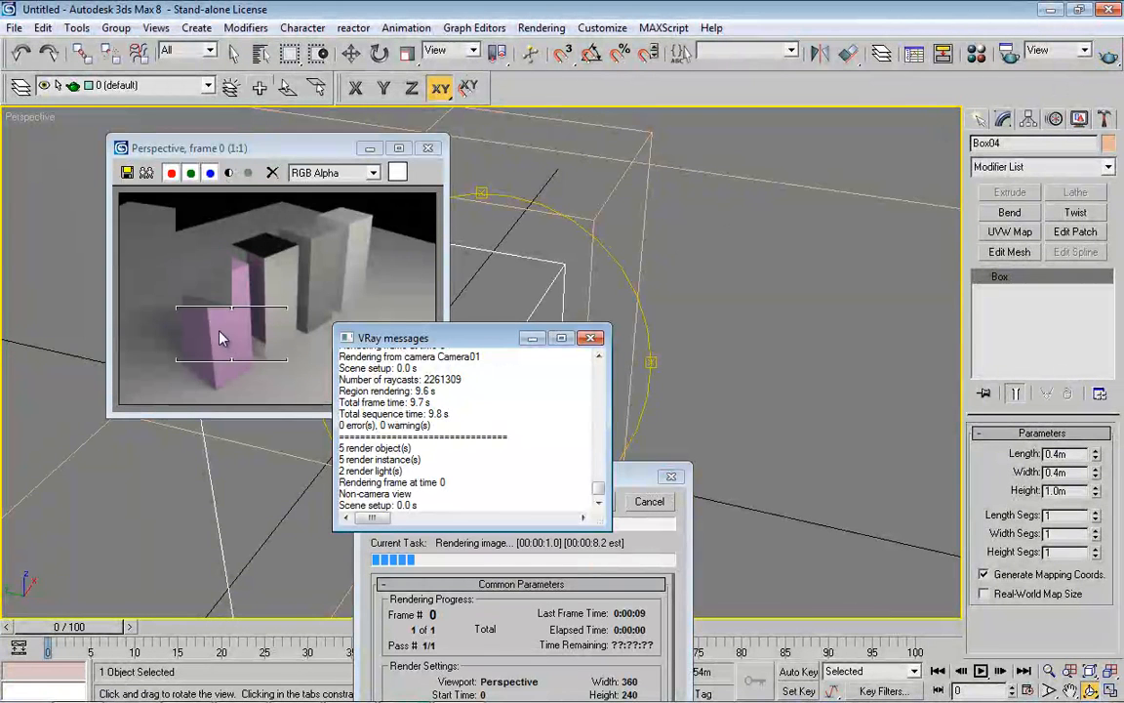
- Inspect the perspective render of the transparent box, moving the VRay messages window aside and closing it
left_click_drag(466, 341, 721, 146)
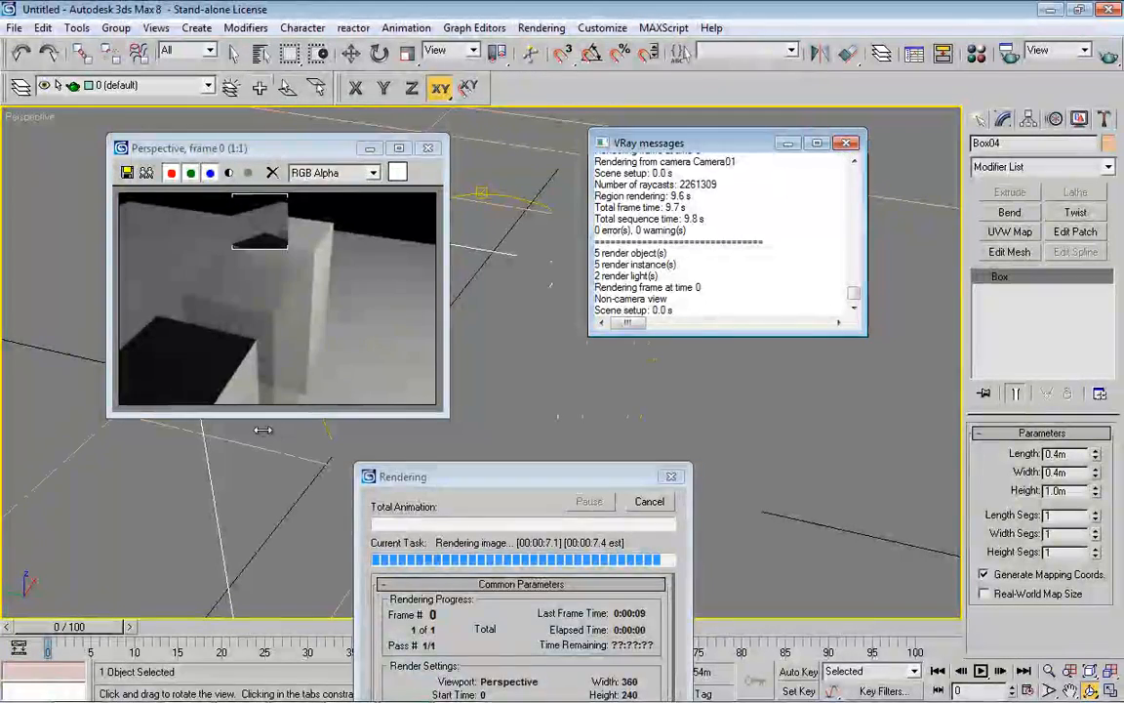
scroll(248, 286, "up", 1)
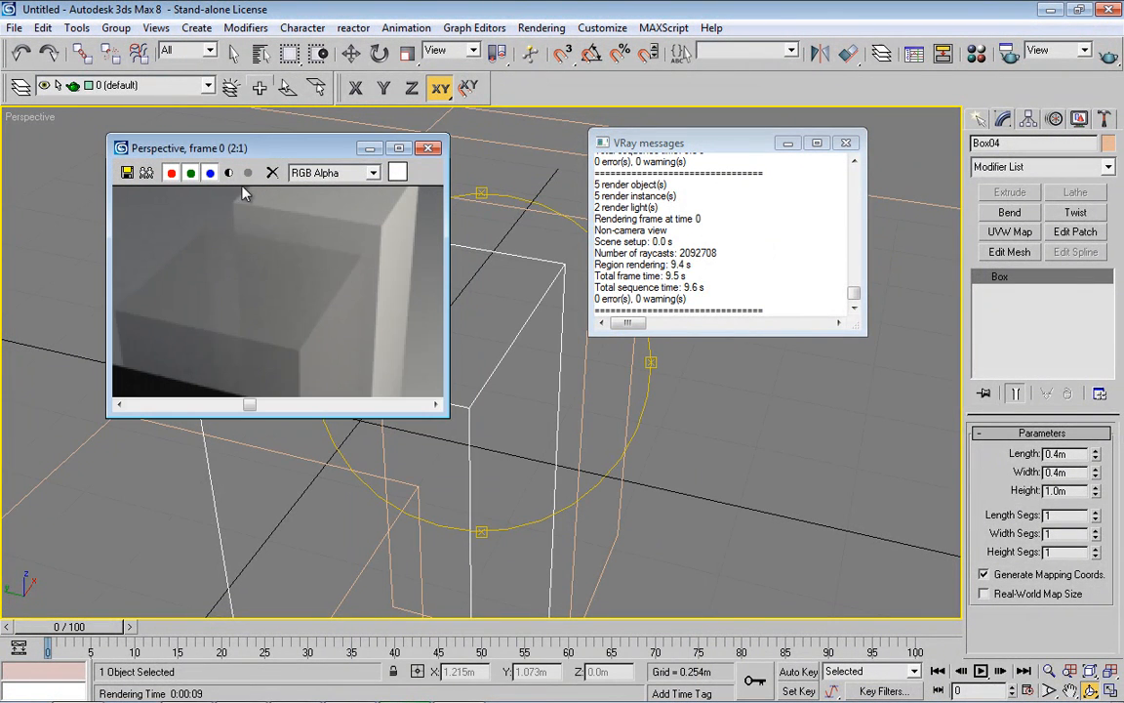
scroll(246, 326, "down", 1)
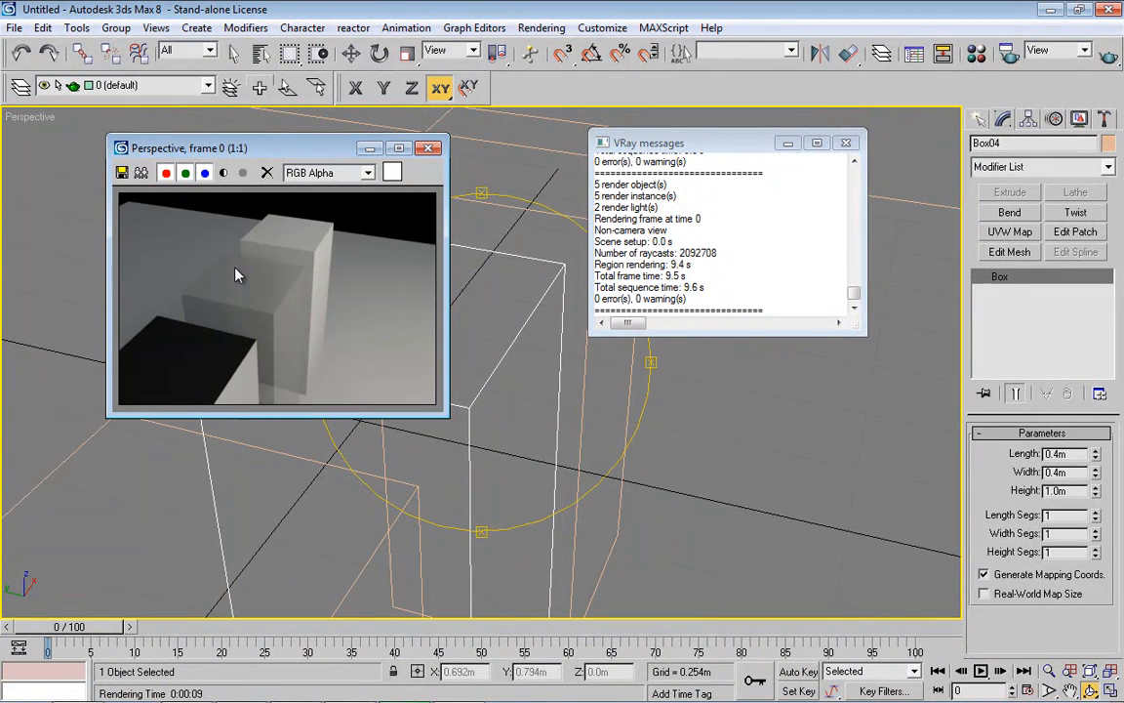
left_click(845, 143)
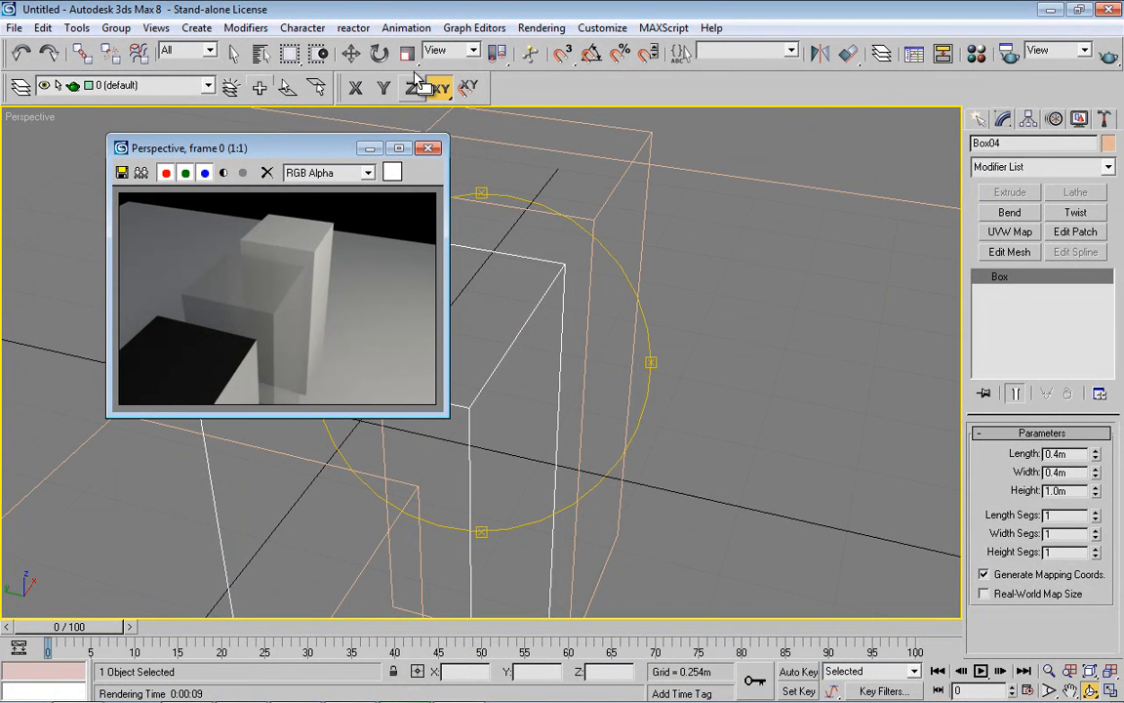
- Select the farthest box and assign the purple material 07 - Default to it
left_click(350, 55)
left_click(620, 183)
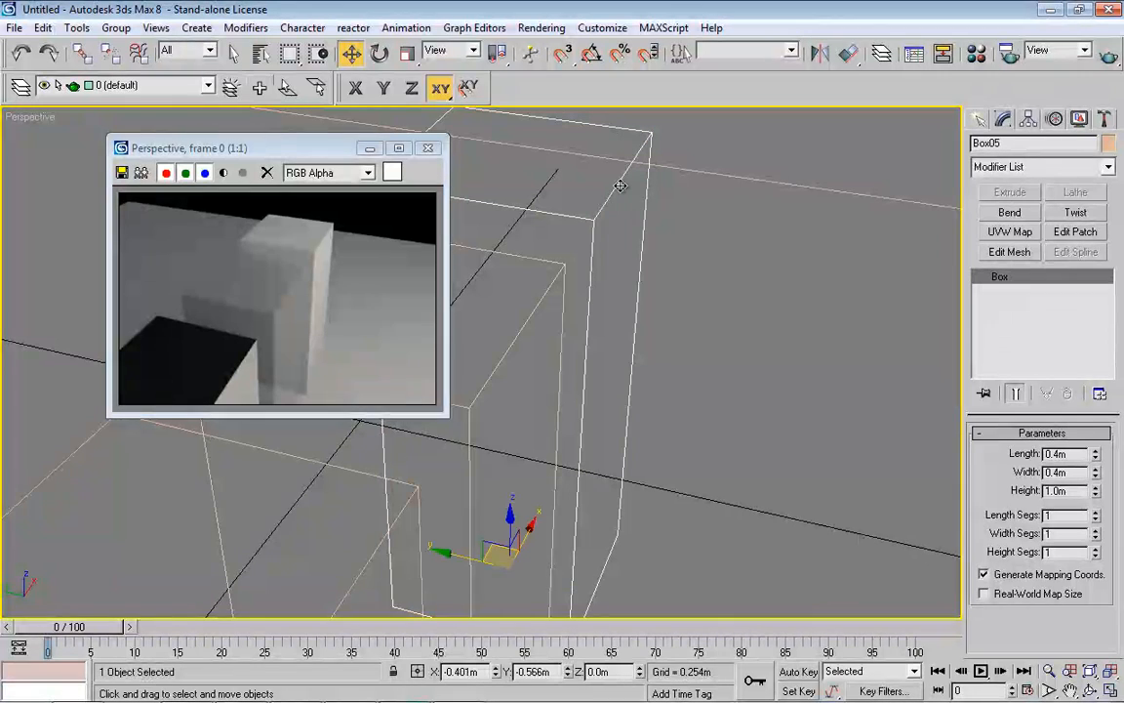
left_click(977, 53)
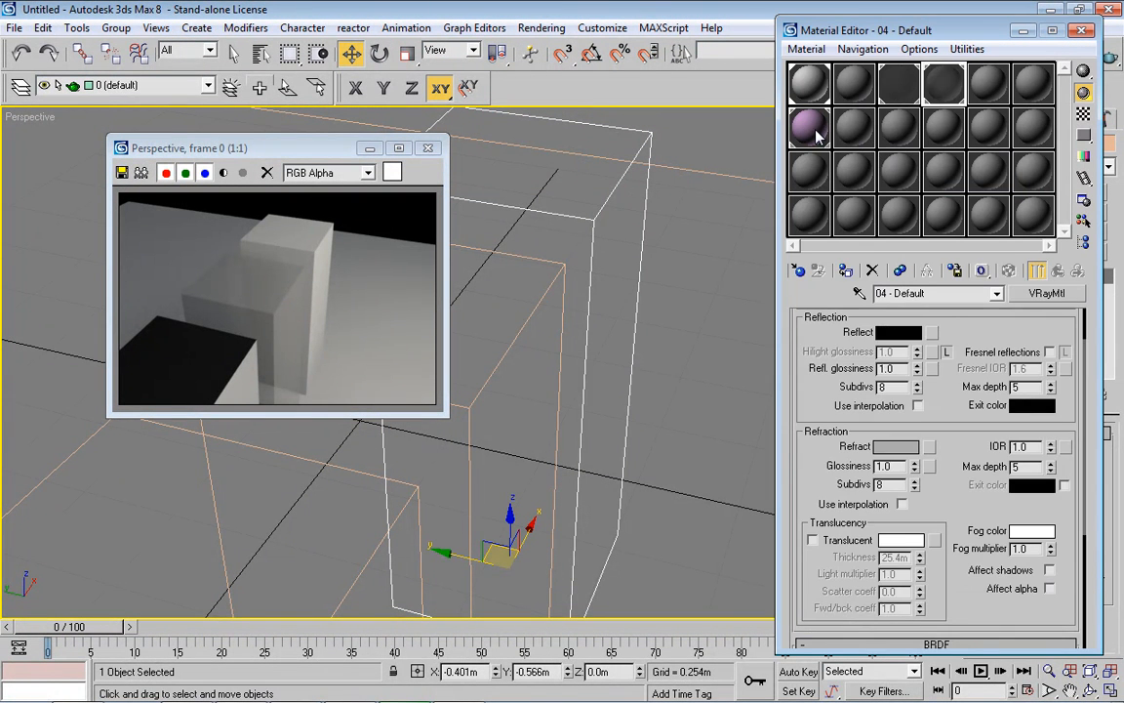
left_click(818, 137)
- Darken the purple material's ambient and diffuse colour, close the Material Editor and render the perspective view
left_click(884, 409)
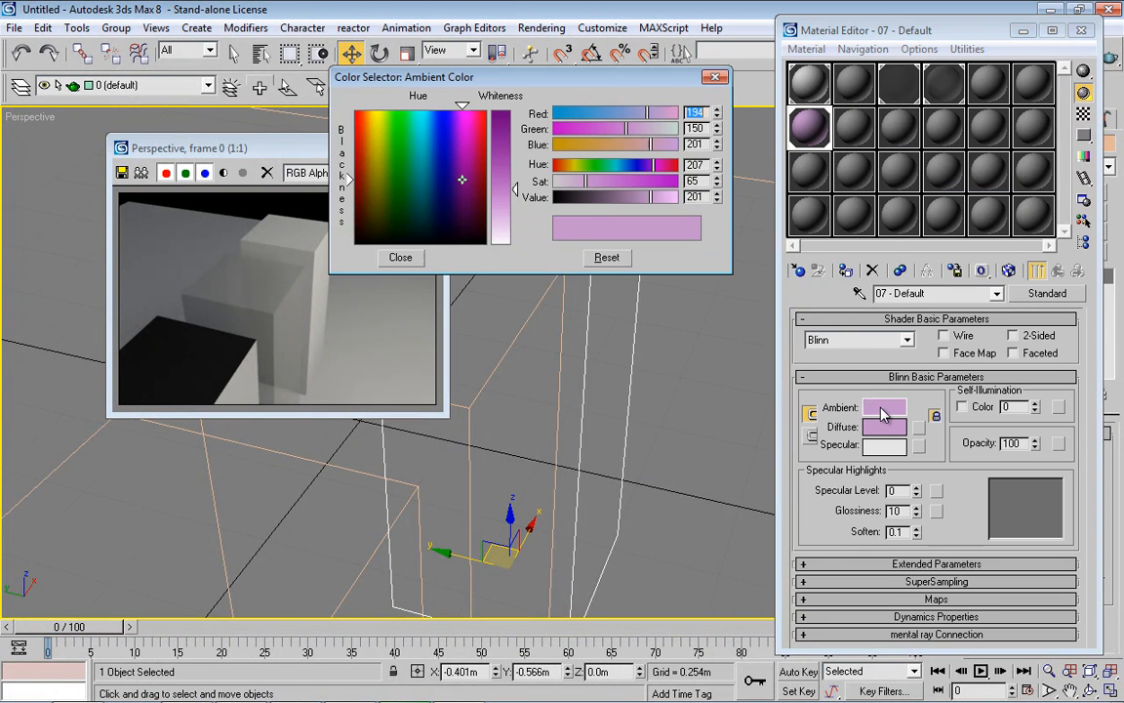
left_click_drag(650, 198, 592, 203)
left_click(400, 257)
left_click(1081, 30)
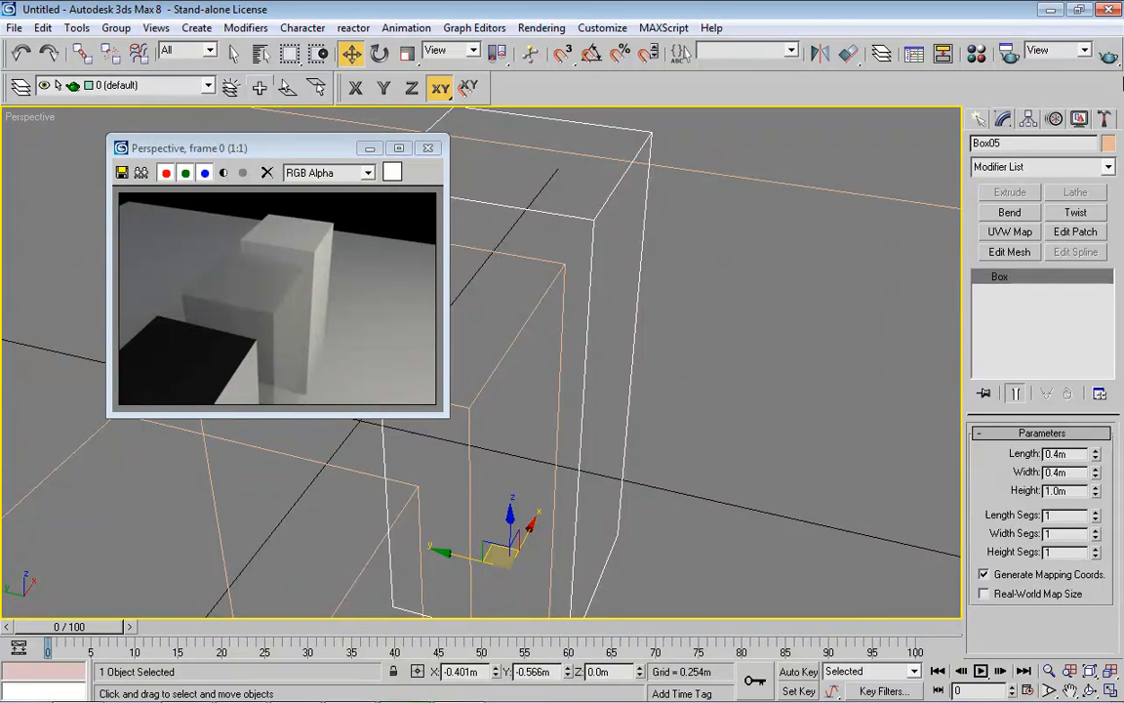
left_click(1113, 58)
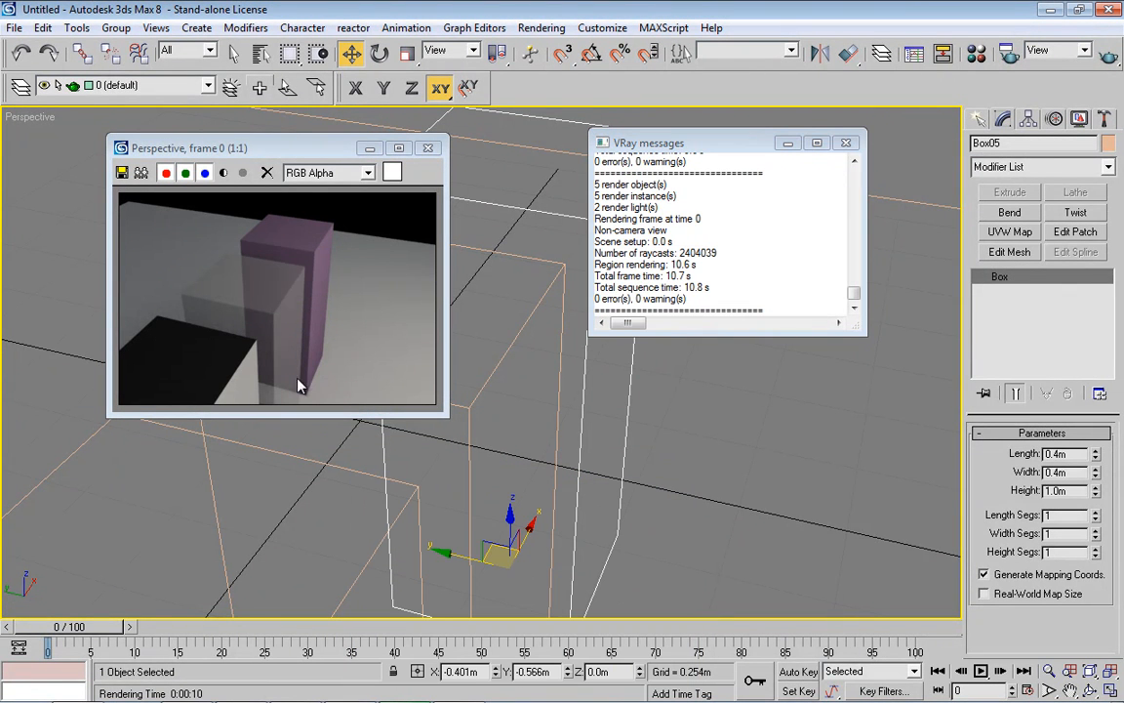
- Set the refraction IOR of material 04 - Default to 1.3 and render the perspective view
left_click(980, 54)
left_click(944, 85)
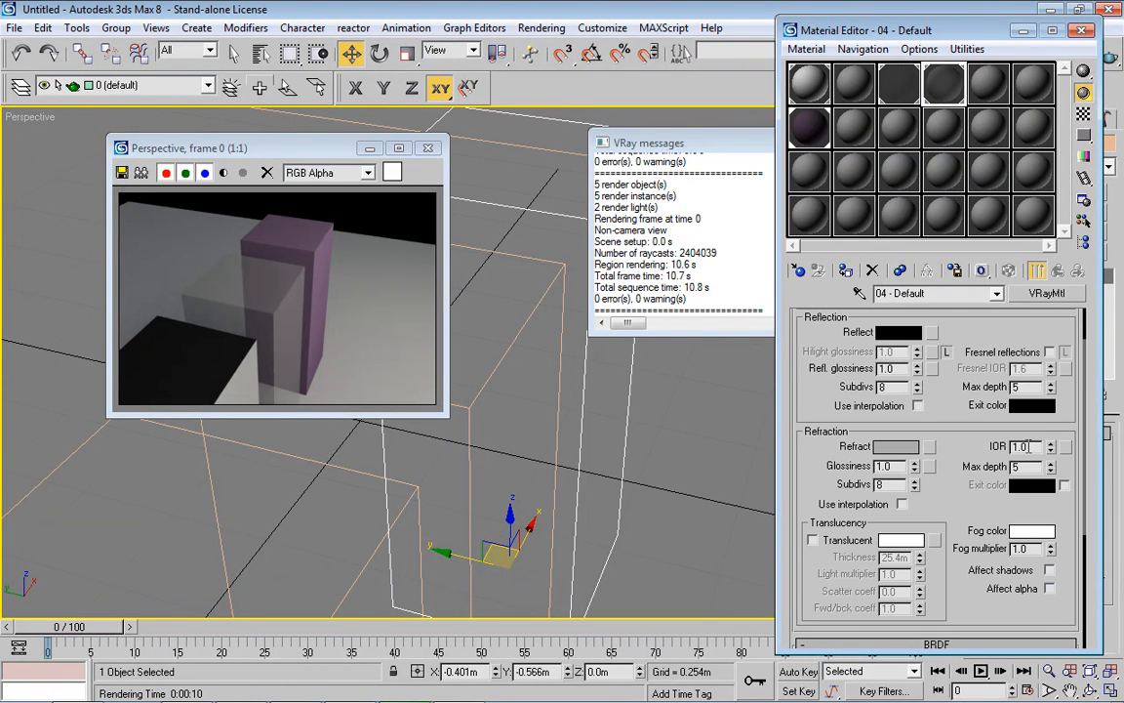
double_click(1032, 446)
type("1.3")
left_click(1110, 59)
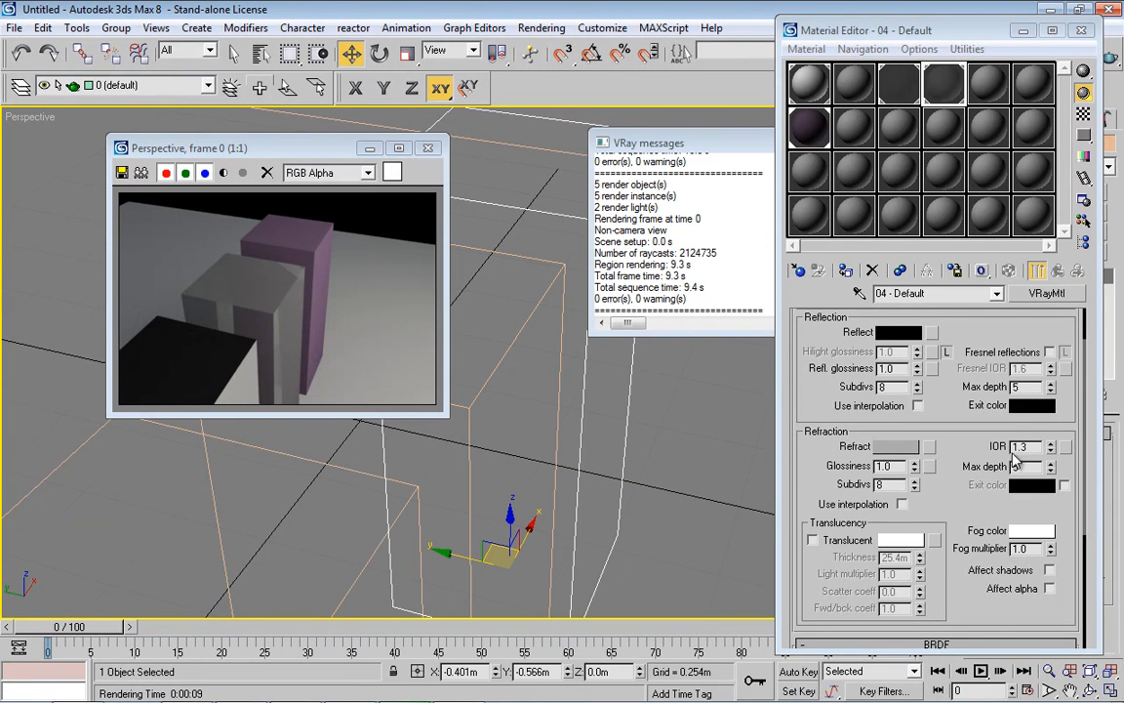
- Set the transparent material's refraction IOR to 1.05 and render the perspective view again
left_click_drag(1019, 447, 1102, 445)
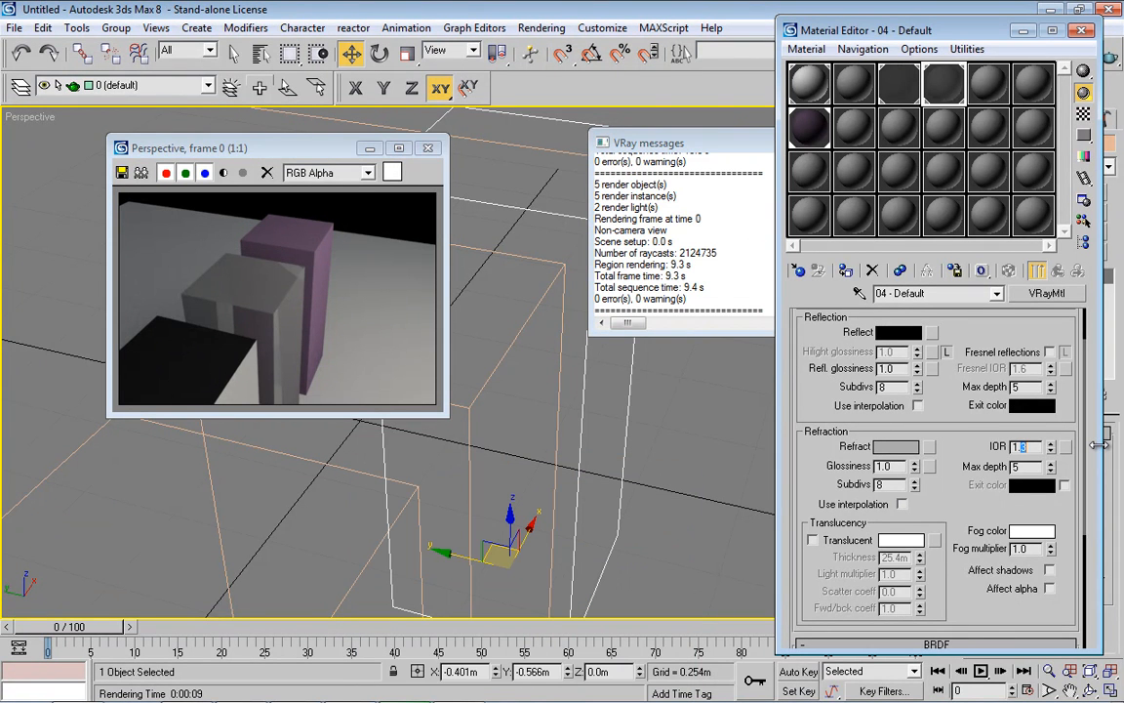
type("05")
left_click(1112, 61)
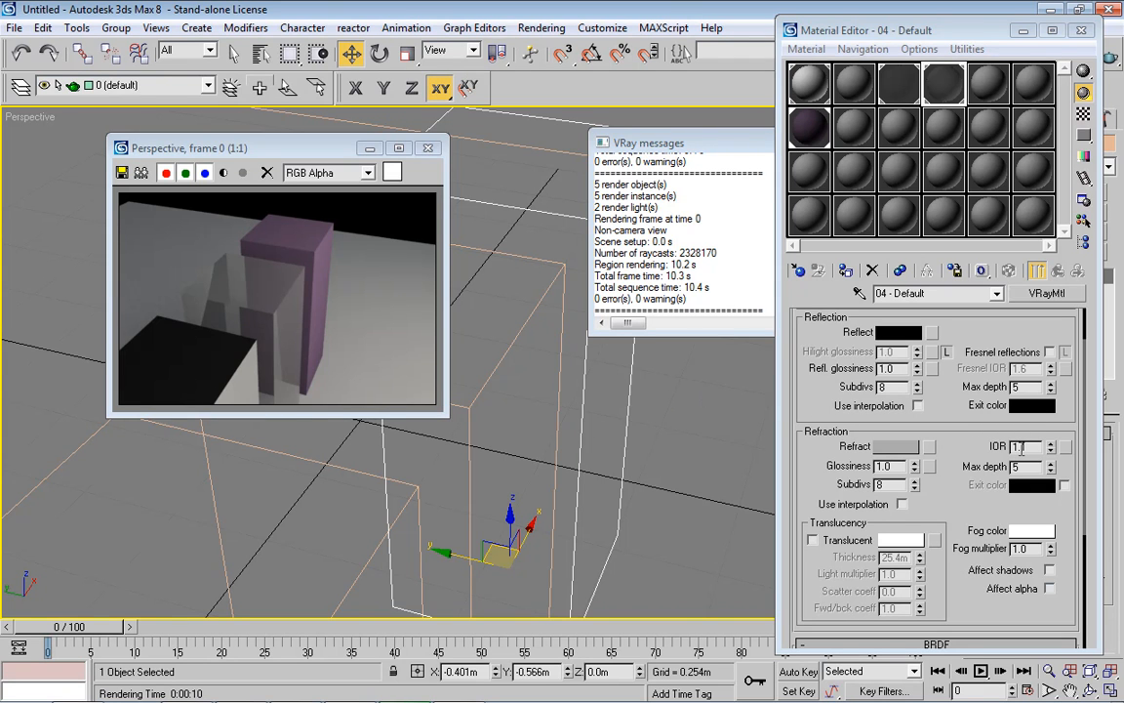
- Set the transparent material's refraction IOR to 1.05 and its refraction glossiness to 0.8, and render the perspective view
type("5")
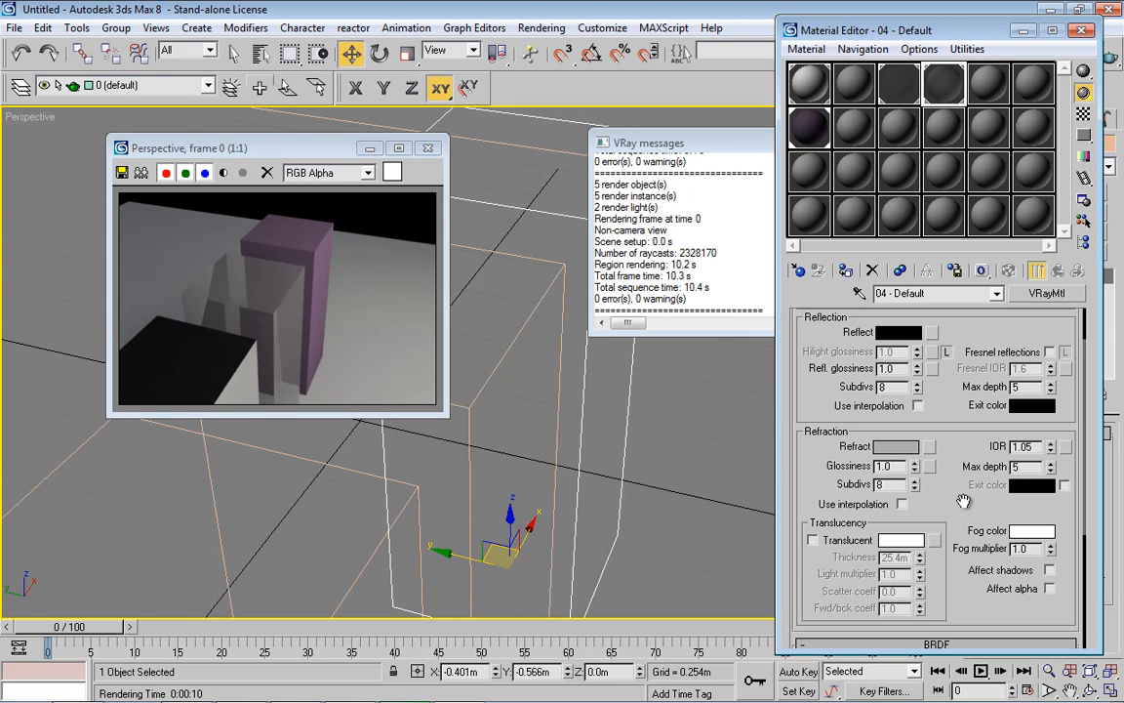
scroll(869, 483, "down", 2)
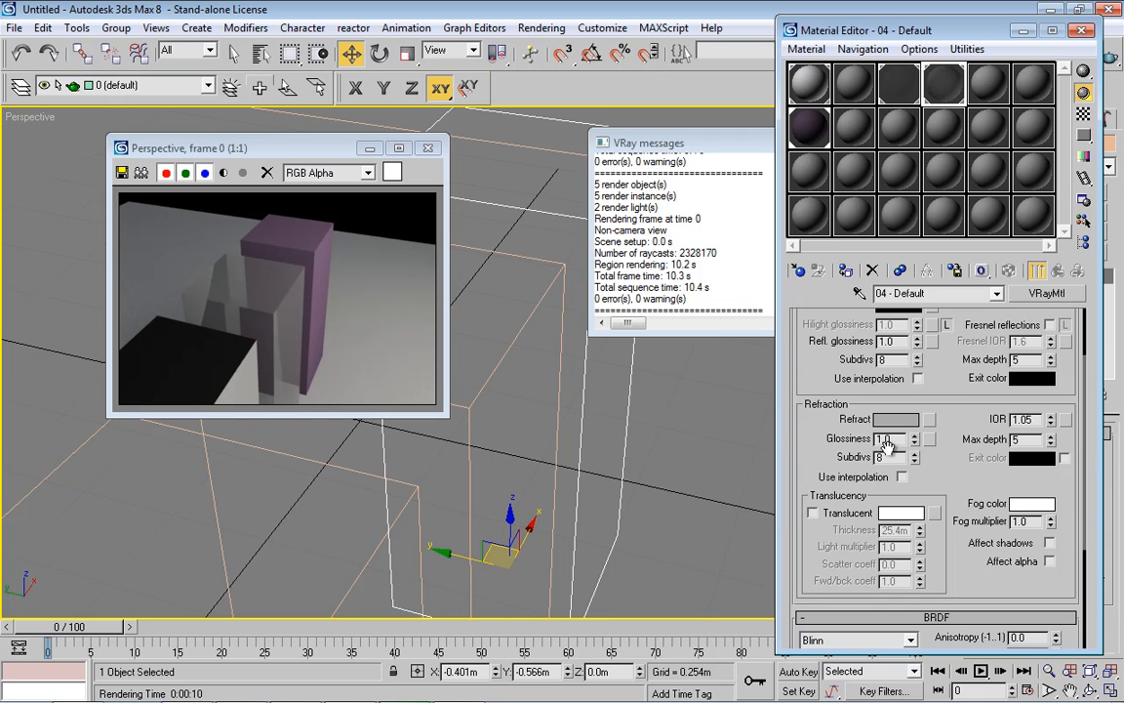
left_click_drag(889, 438, 870, 438)
type(".8")
left_click(1113, 61)
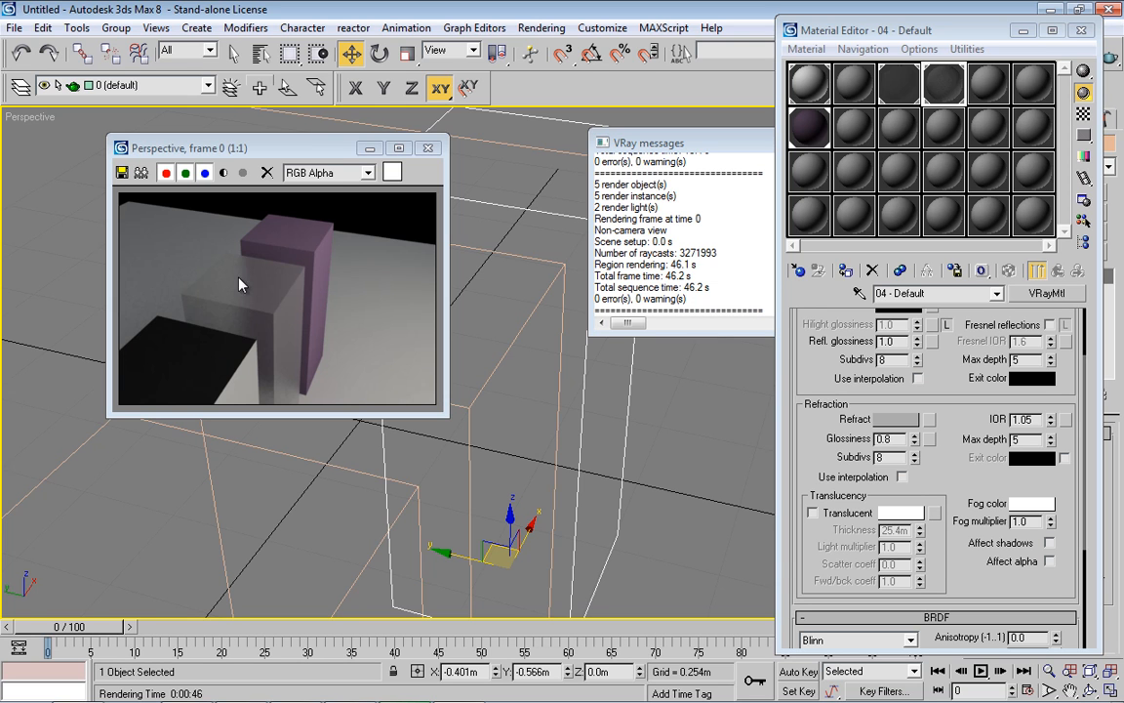
- Change the diffuse colour of 04 - Default to a muted teal (RGB 128, 164, 159) and copy it to the fog colour
scroll(965, 391, "down", 3)
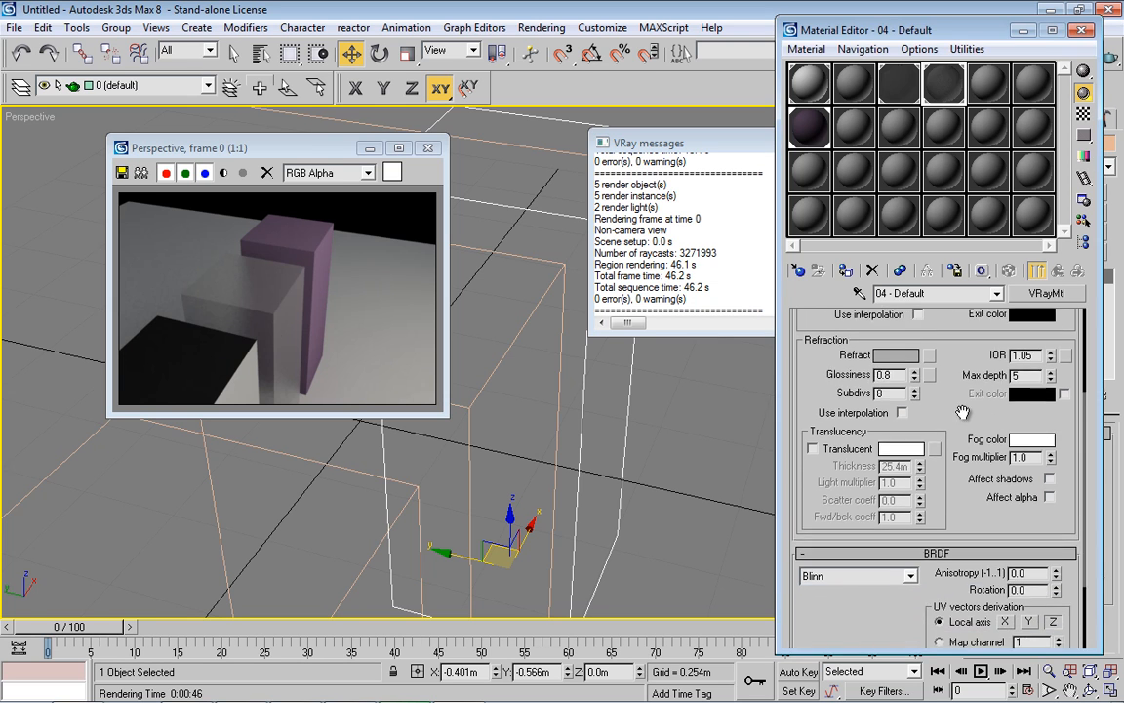
left_click_drag(964, 391, 959, 507)
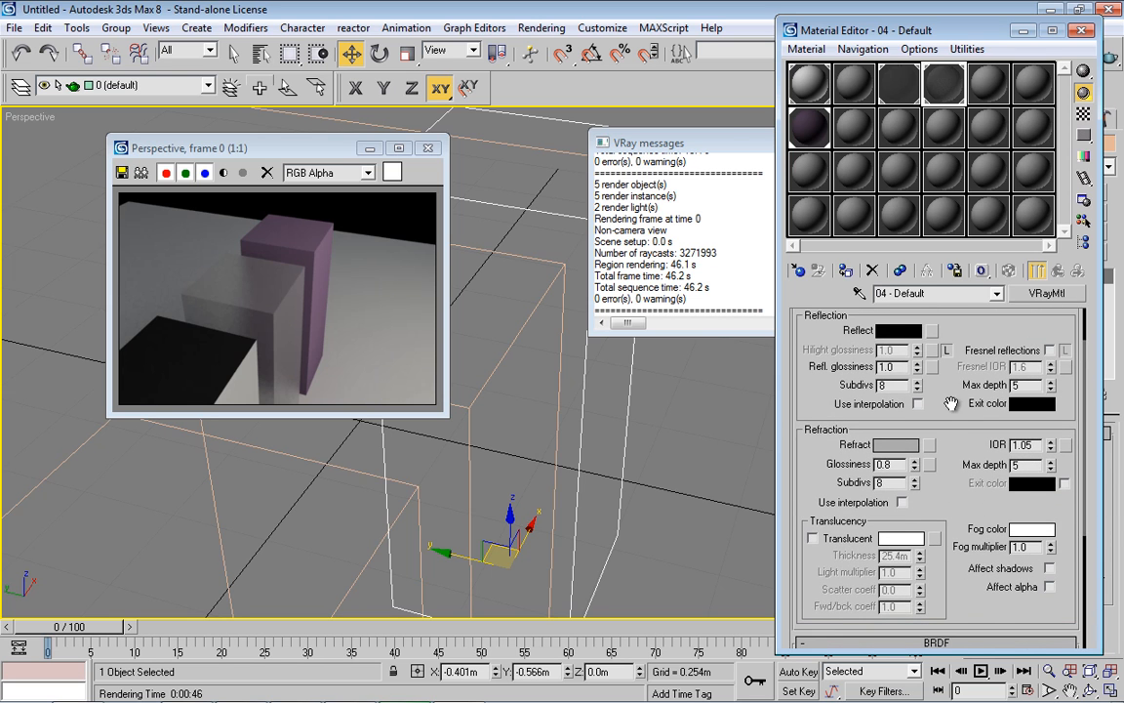
left_click_drag(952, 404, 967, 629)
left_click(898, 349)
left_click(417, 225)
mouse_move(416, 223)
left_mouse_down()
mouse_move(430, 200)
mouse_move(419, 213)
left_mouse_up()
left_click(400, 257)
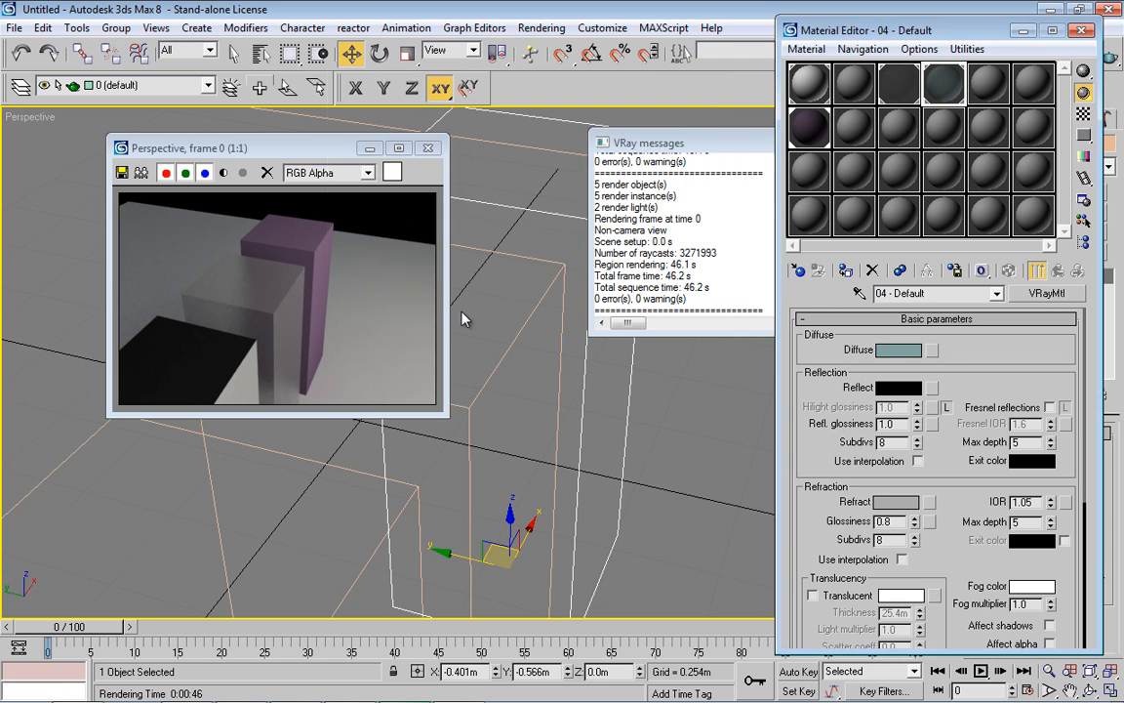
left_click_drag(894, 352, 1044, 590)
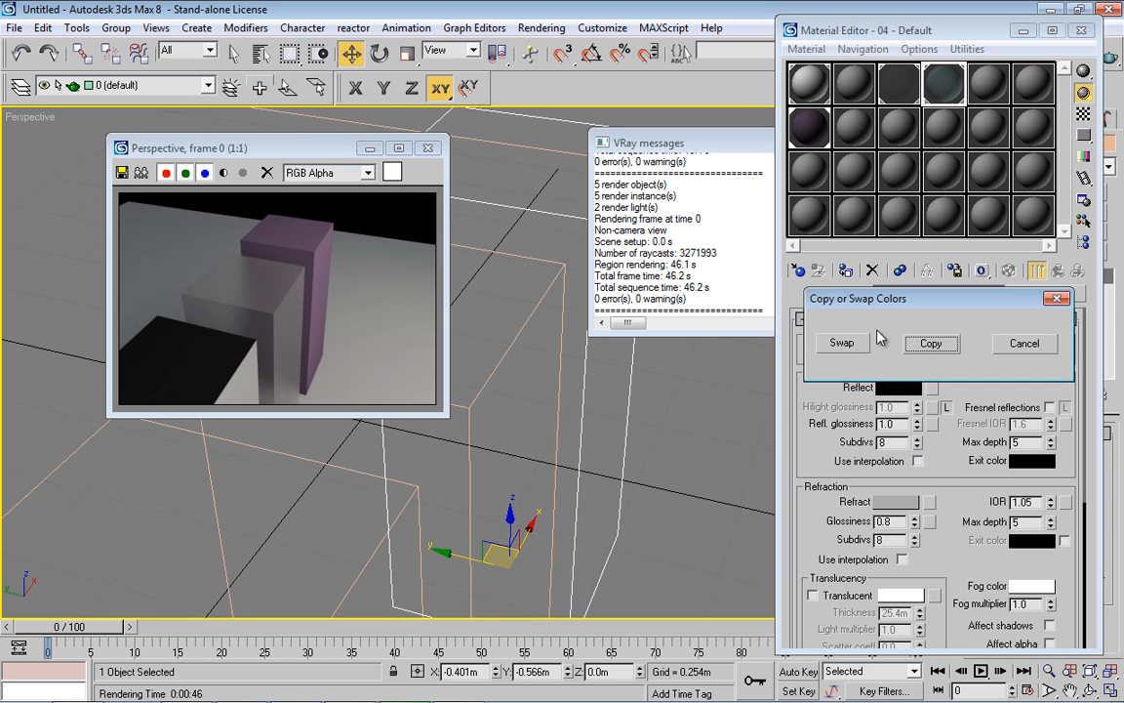
left_click(931, 342)
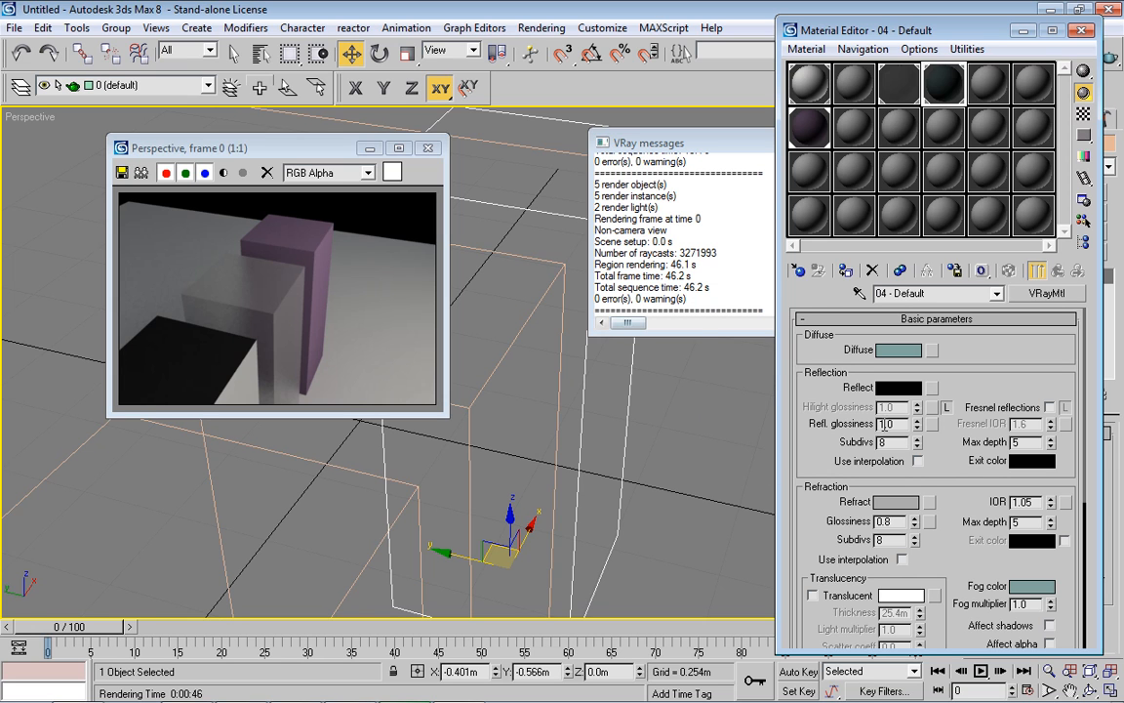
- Set the refraction glossiness of 04 - Default to 0.9 and start rendering the perspective view
double_click(886, 522)
type("0.9")
key("Return")
left_click_drag(688, 141, 631, 150)
left_click(1106, 57)
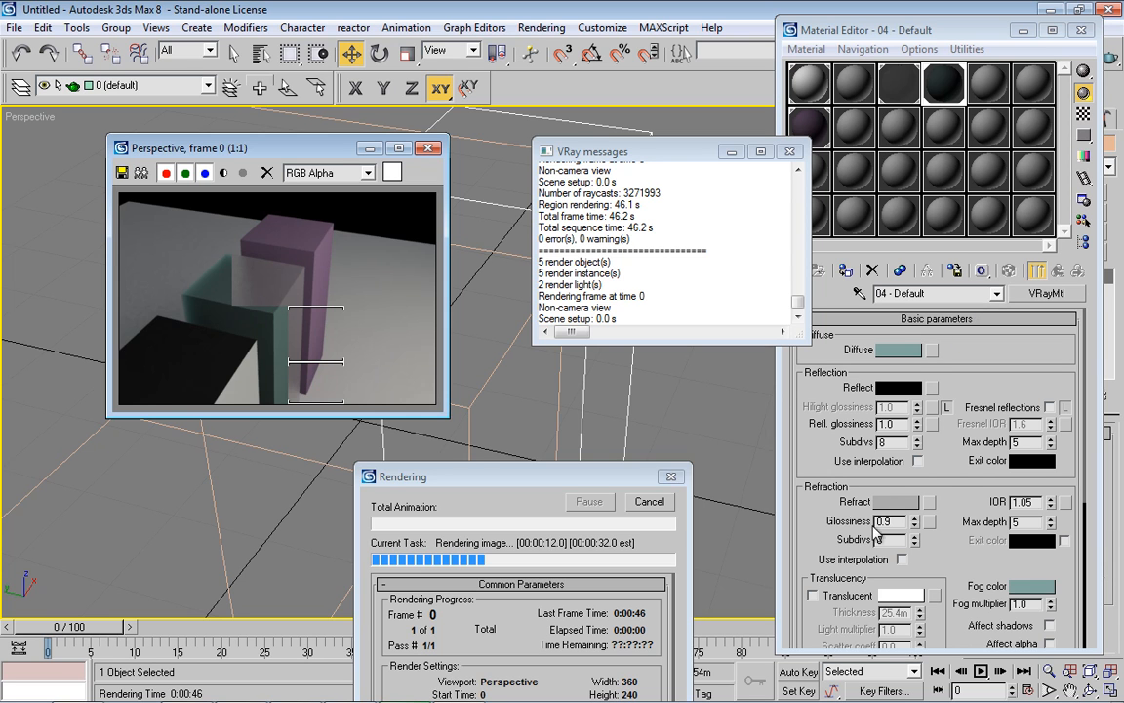
- Cancel the running render and close the rendered frame window
left_click(987, 605)
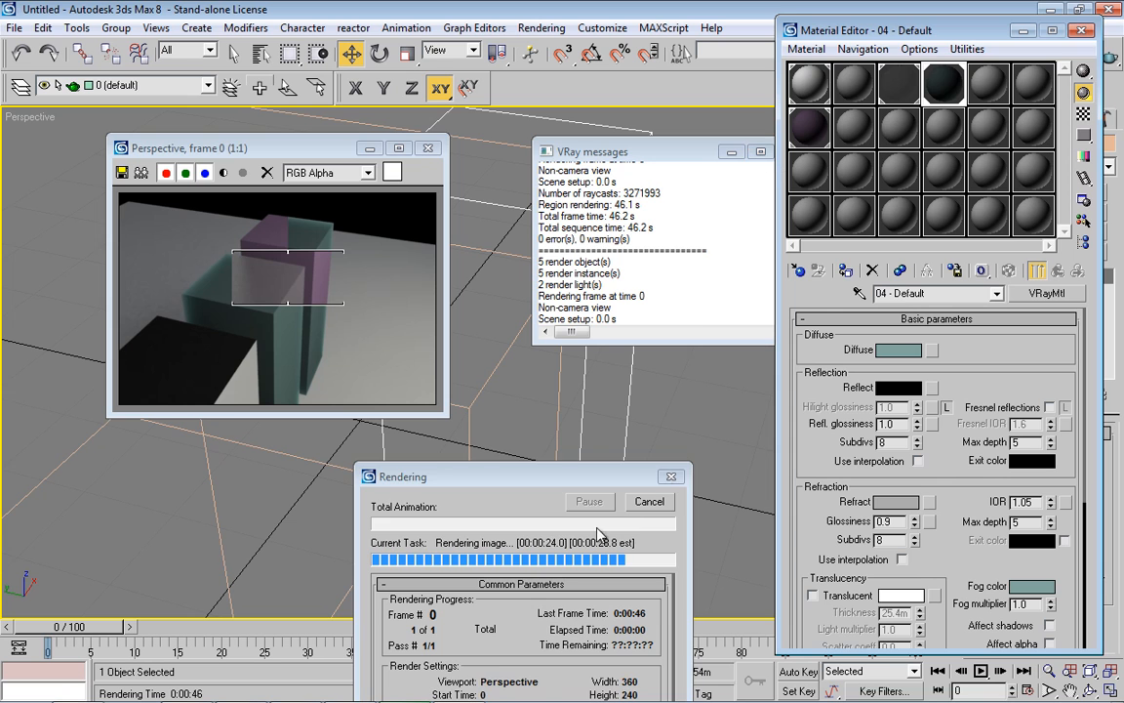
left_click(649, 501)
left_click(429, 149)
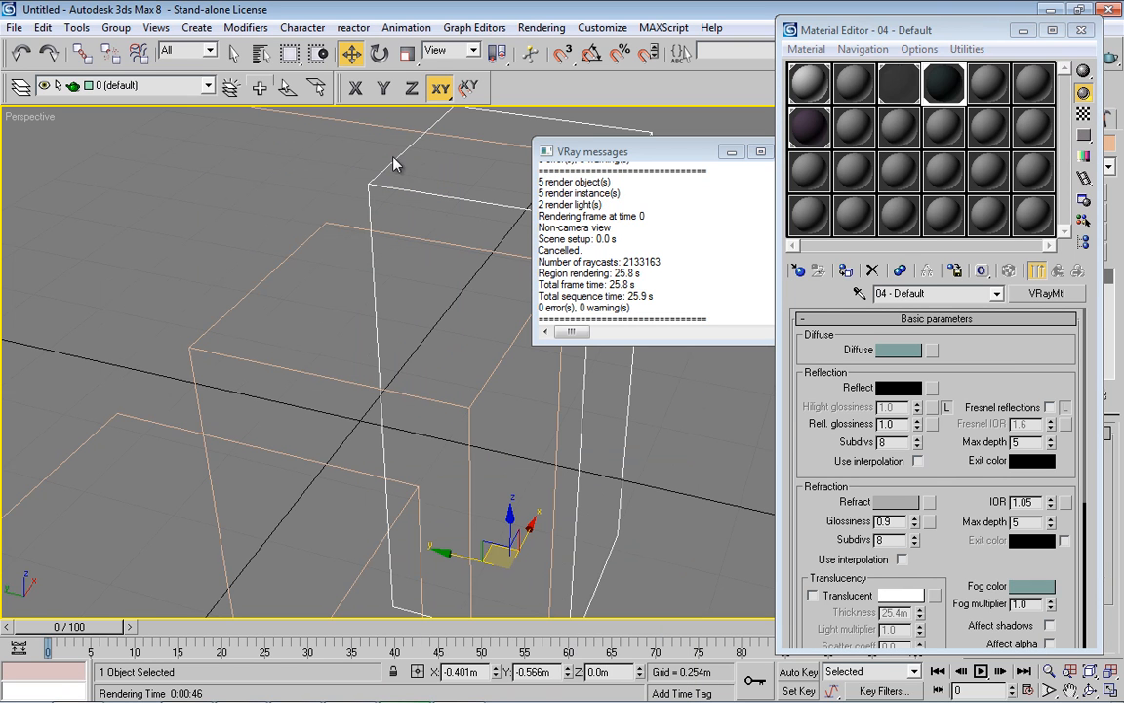
- Select the box in front of the farthest one and make material 04 - Default the active material
left_click(810, 127)
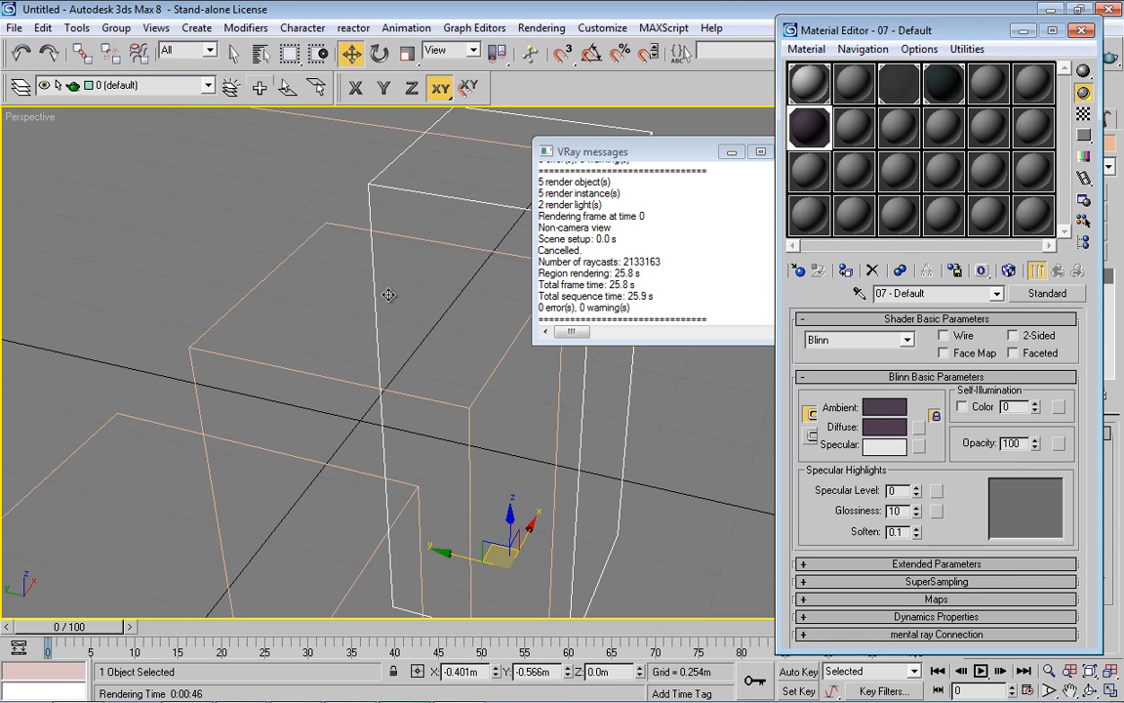
left_click(310, 248)
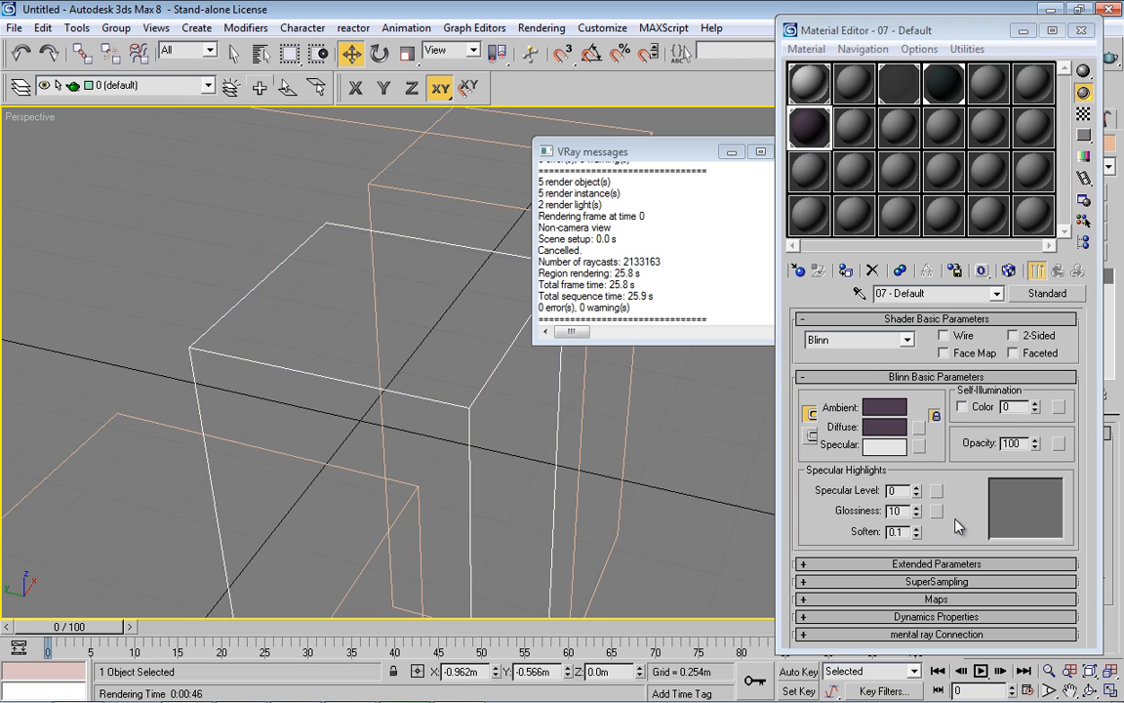
left_click(943, 84)
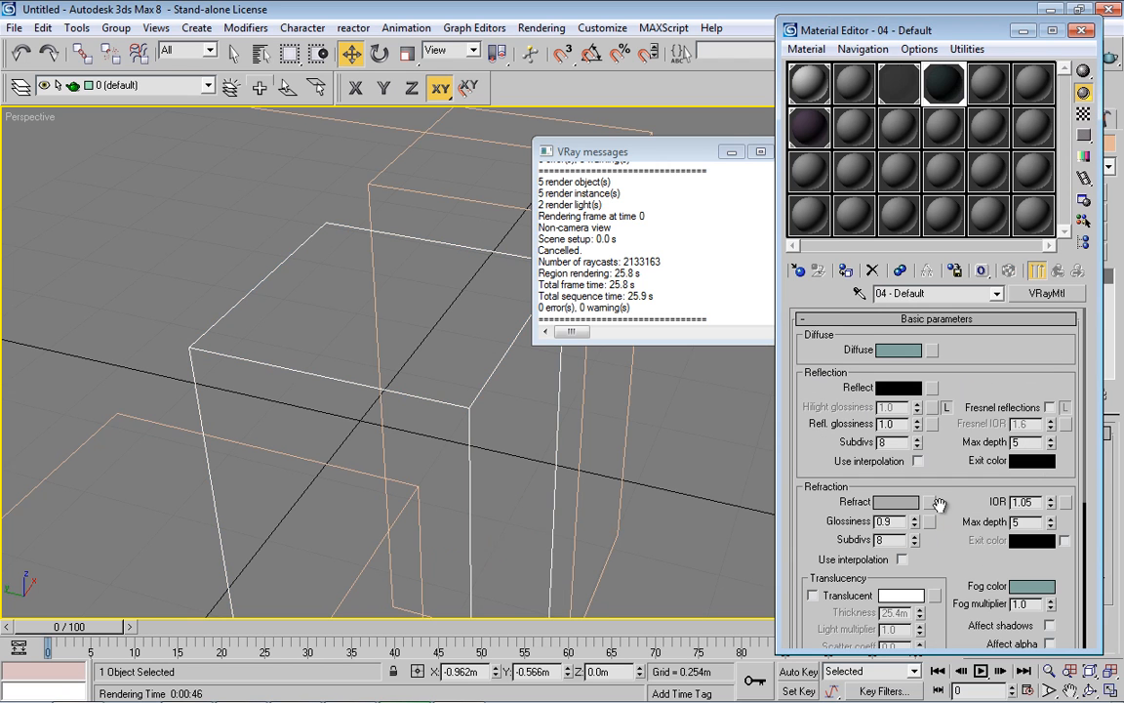
- Set the fog multiplier of 04 - Default to 0.4 and render the perspective view
left_click(896, 502)
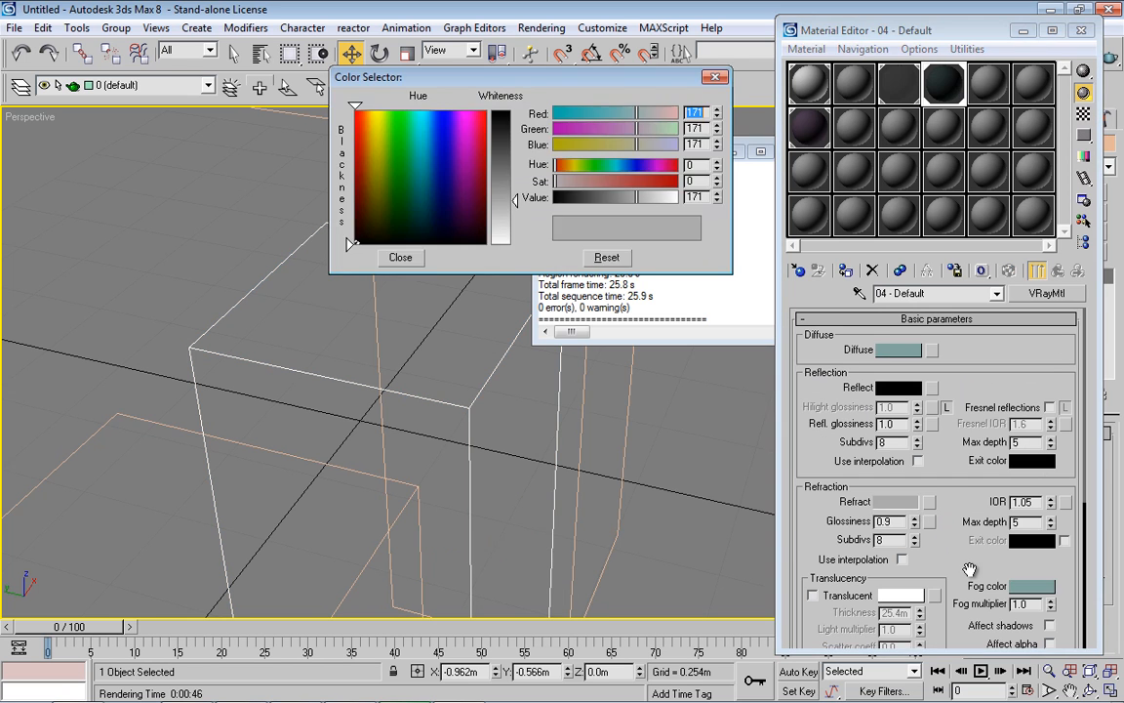
left_click(1022, 603)
type(".")
type("5")
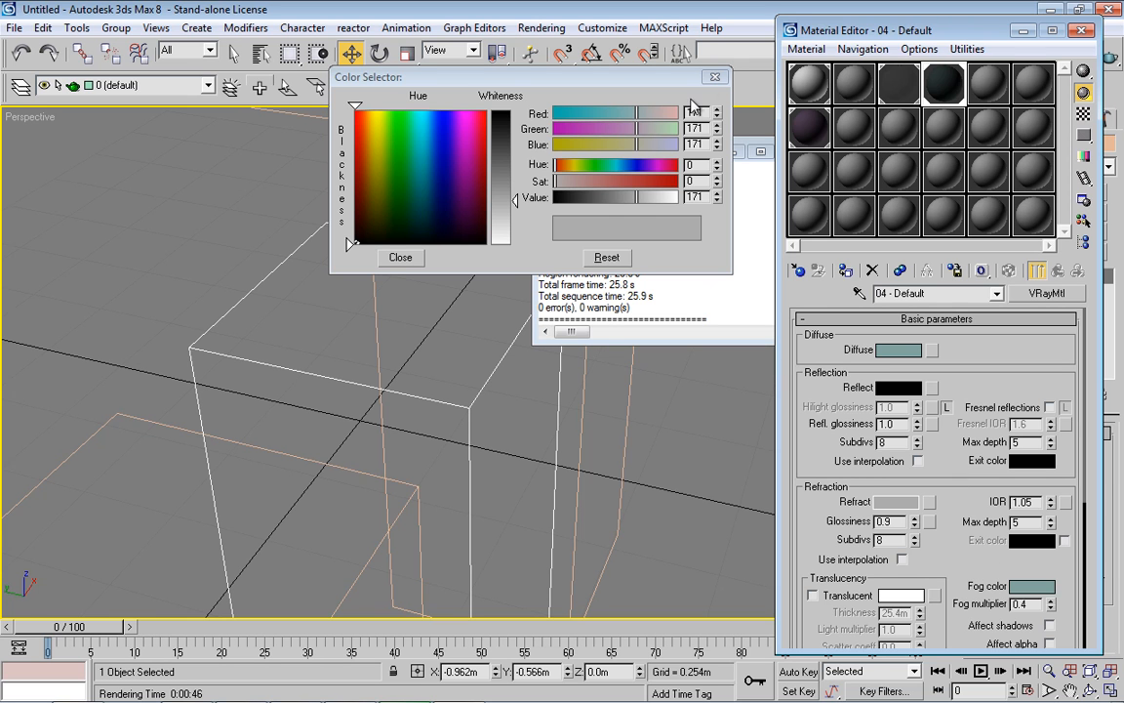
left_click(714, 76)
key("shift+q")
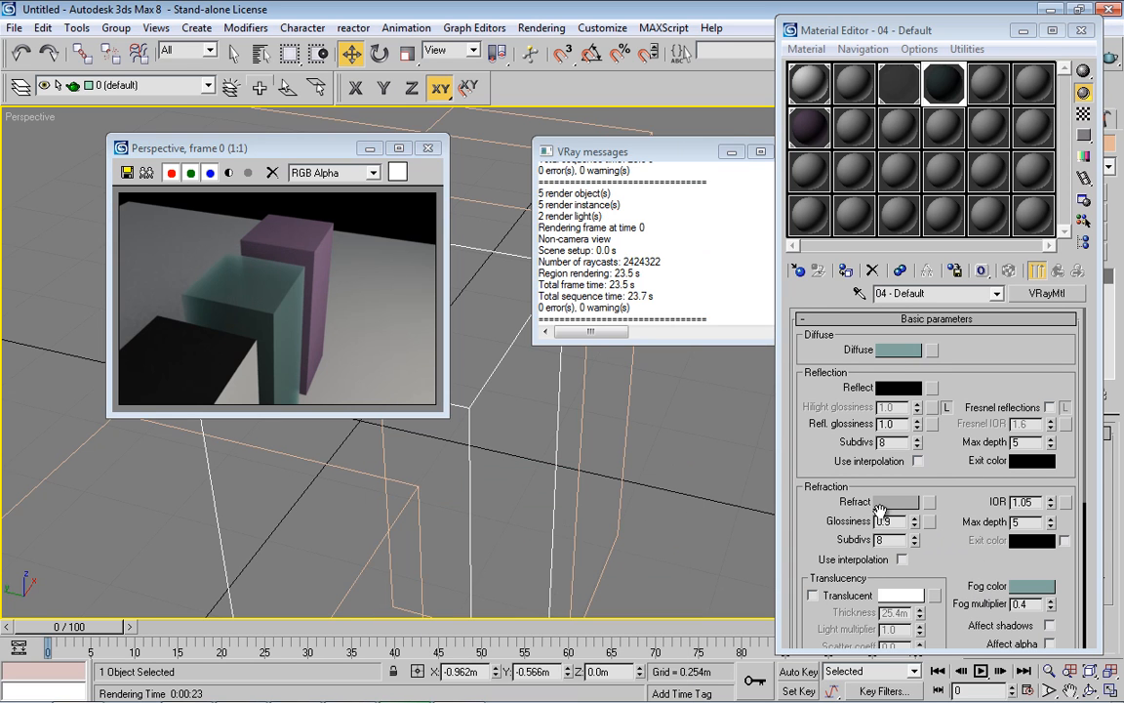
- Render the perspective view with the refraction colour lightened to grey value 206 and the fog multiplier set to 0.2
left_click(881, 504)
left_click_drag(517, 196, 520, 226)
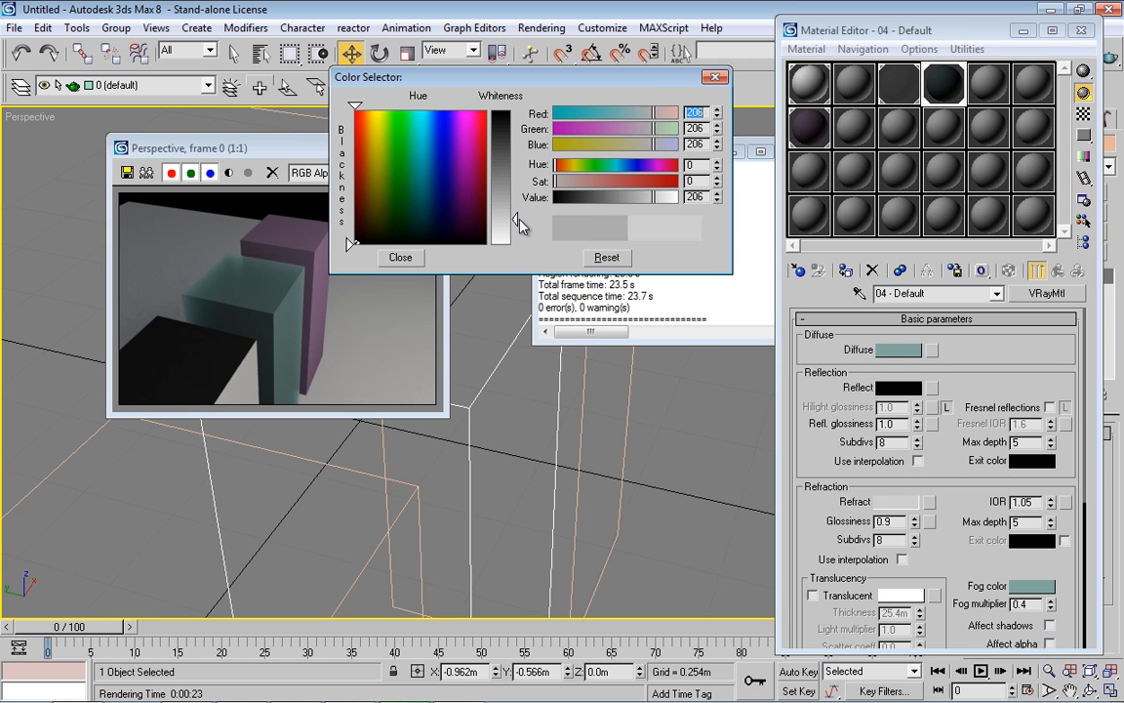
left_click(1020, 604)
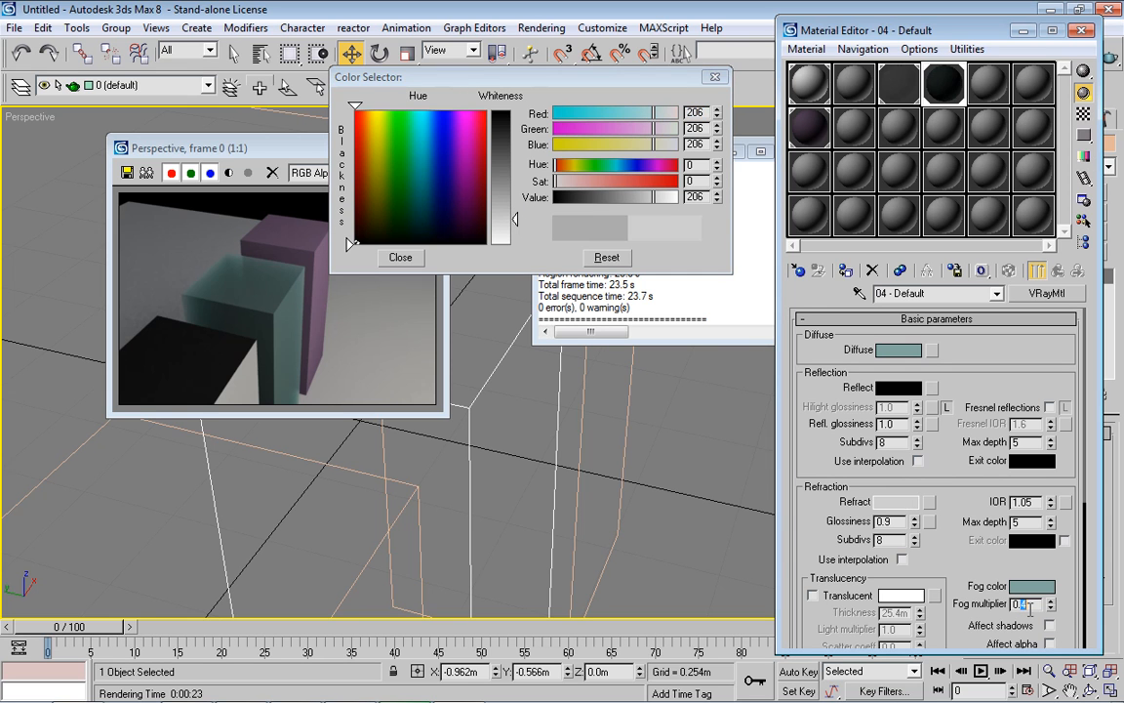
left_click(715, 78)
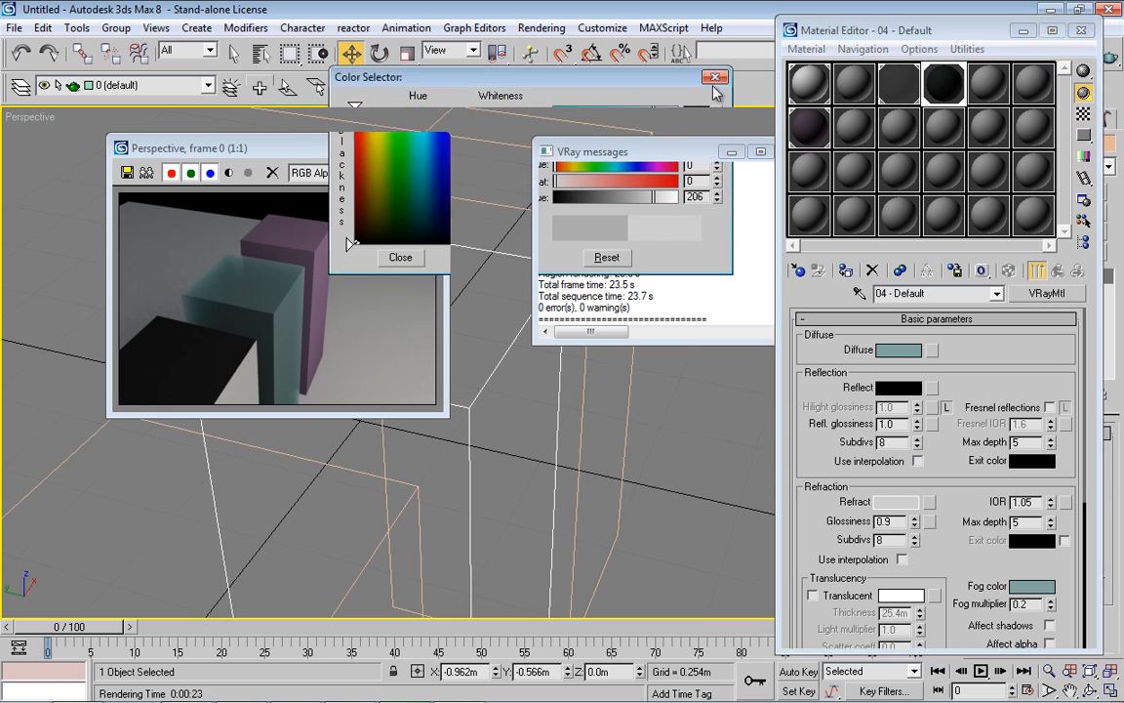
left_click(1112, 63)
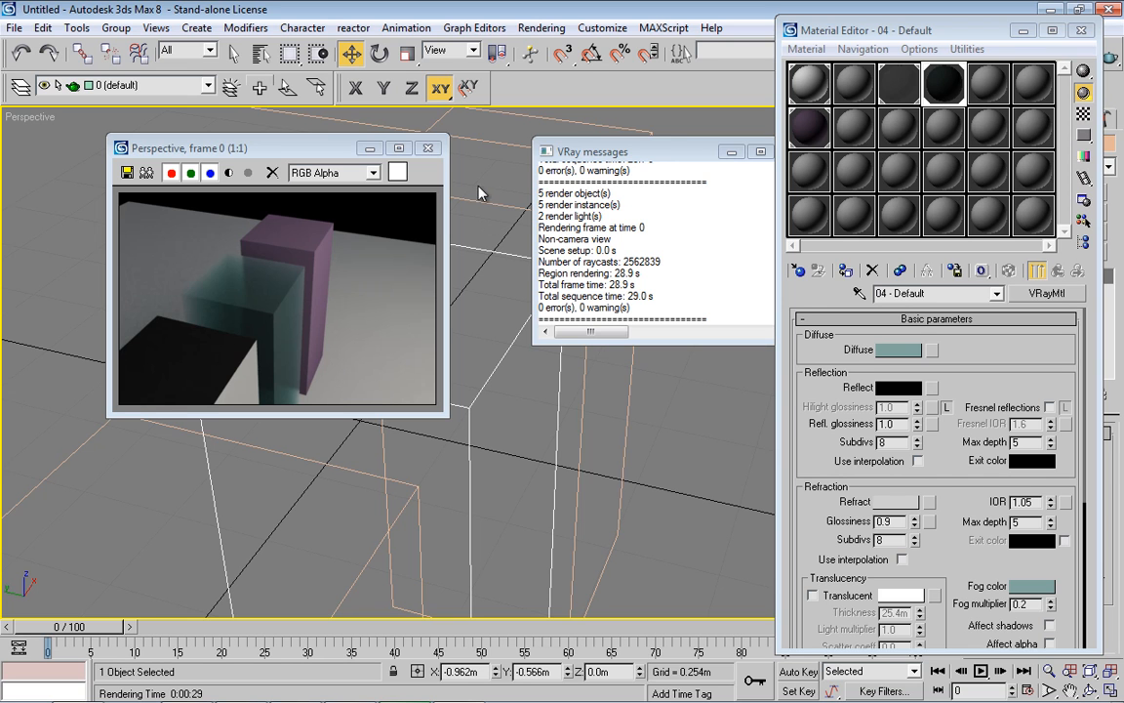
- Set the fog multiplier to 0.0 and the fog colour to pure white, and start rendering the perspective view
left_click(1025, 585)
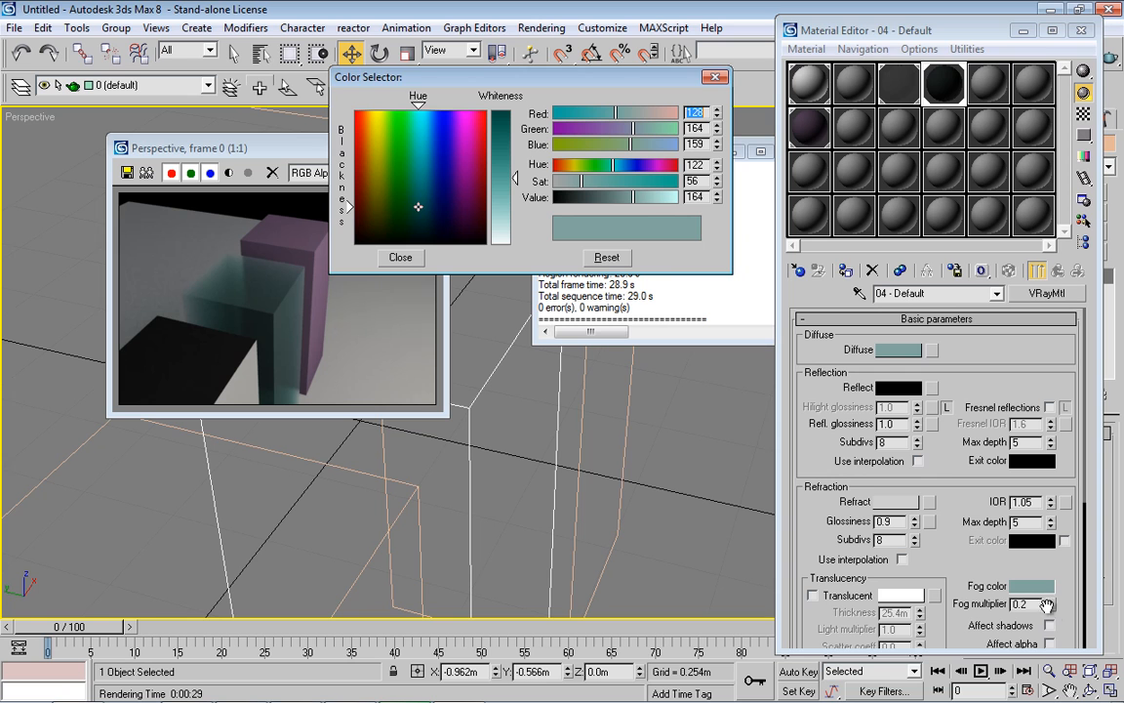
left_click(1028, 602)
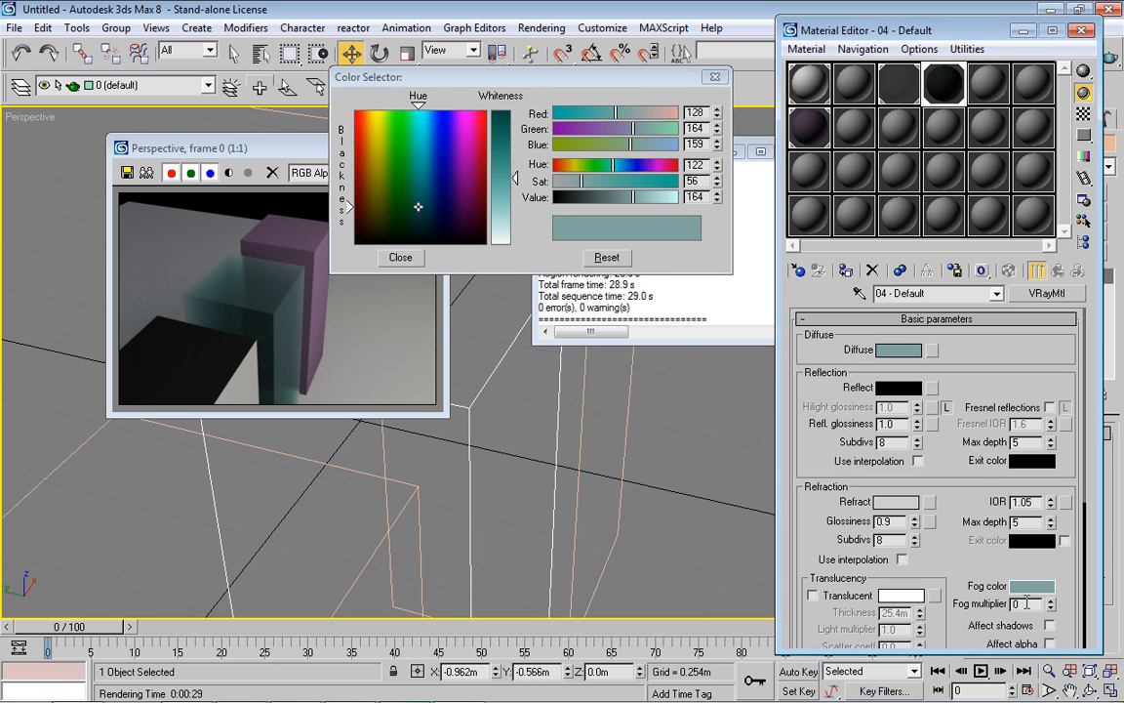
left_click(408, 259)
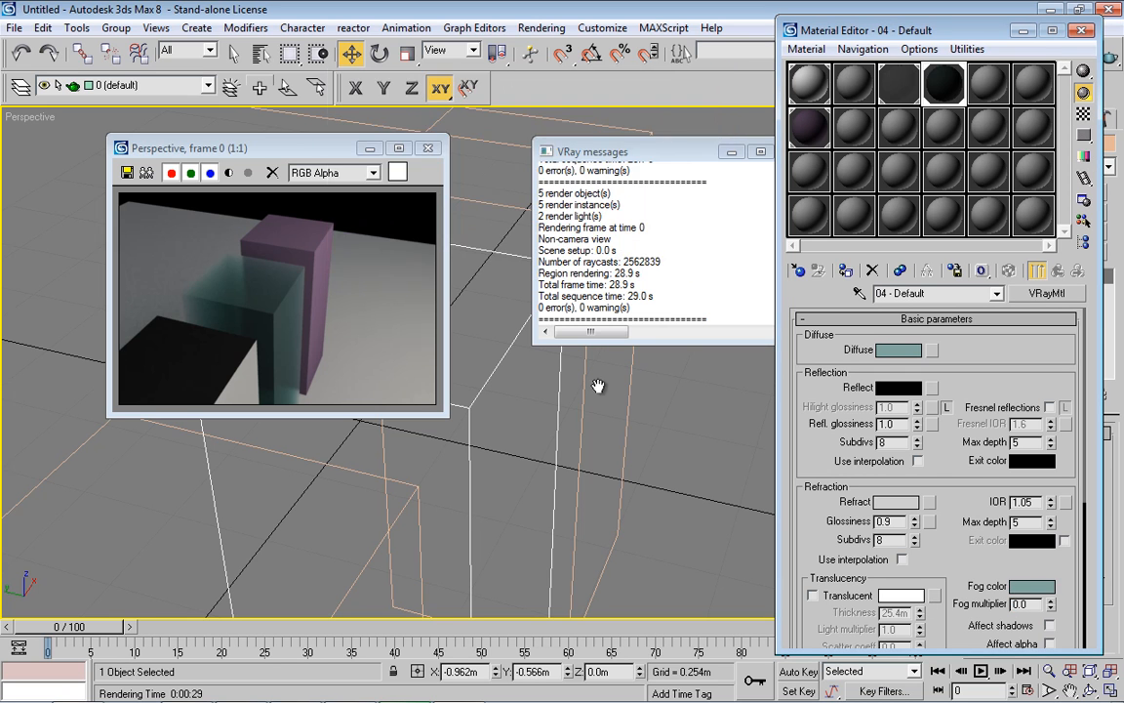
left_click(1029, 589)
left_click_drag(516, 178, 514, 243)
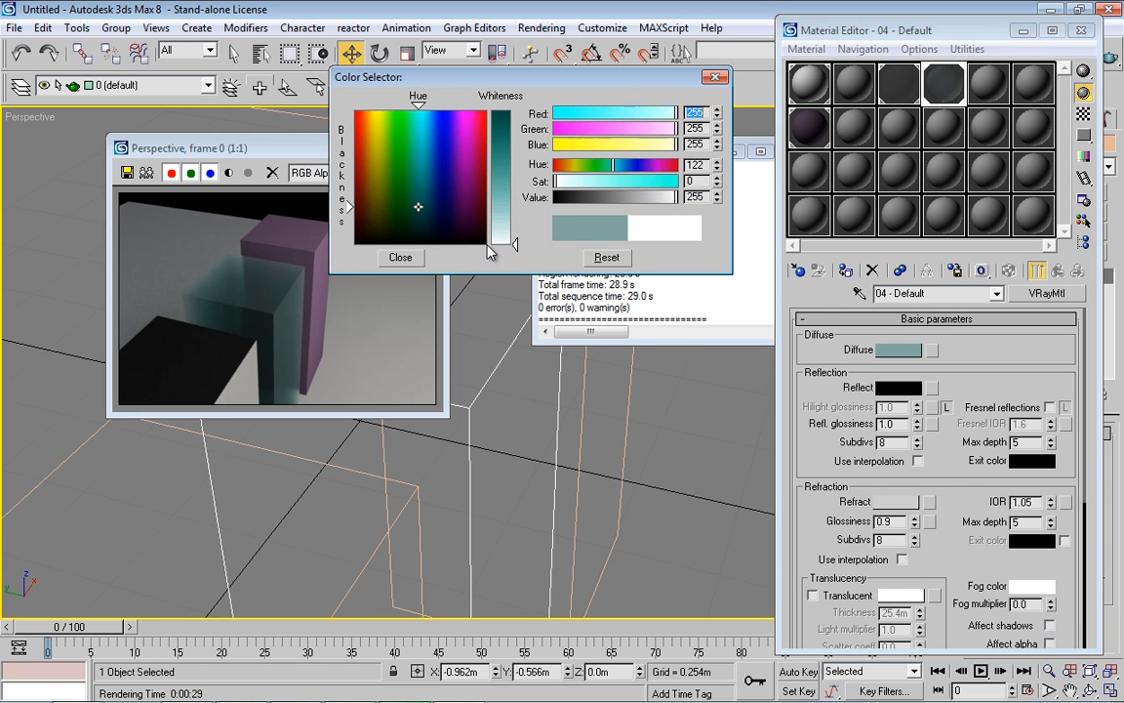
left_click(400, 257)
left_click(1112, 60)
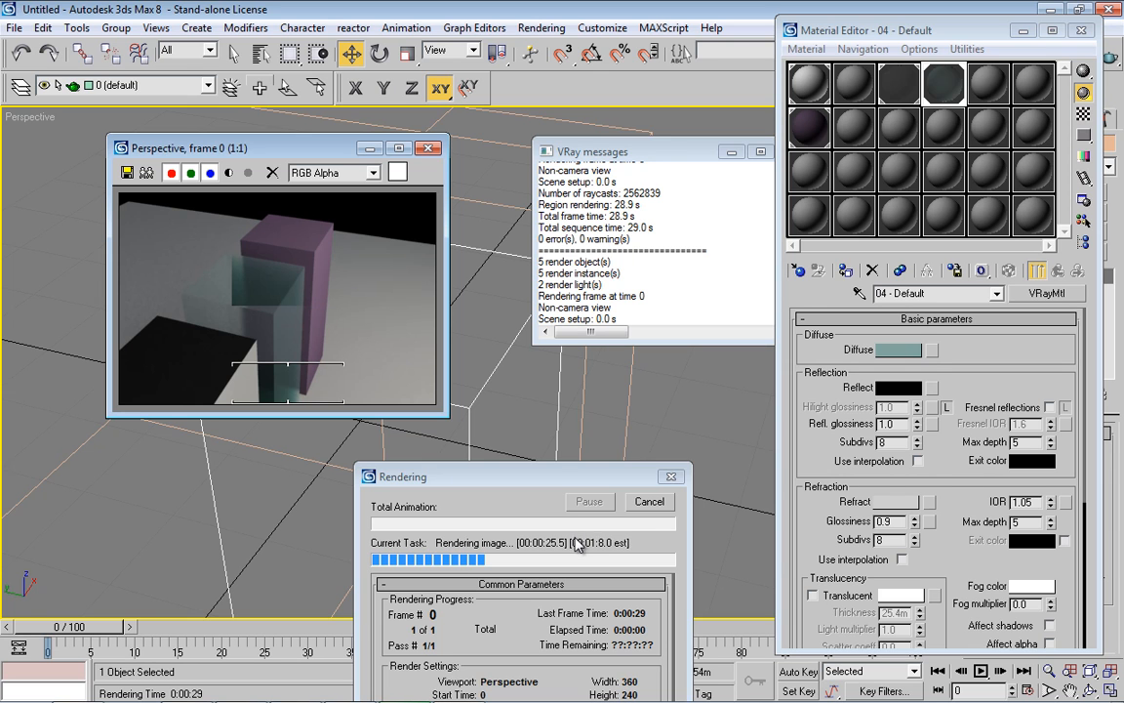
- Cancel the running render and close the rendered frame and VRay messages windows
left_click(648, 501)
left_click(427, 148)
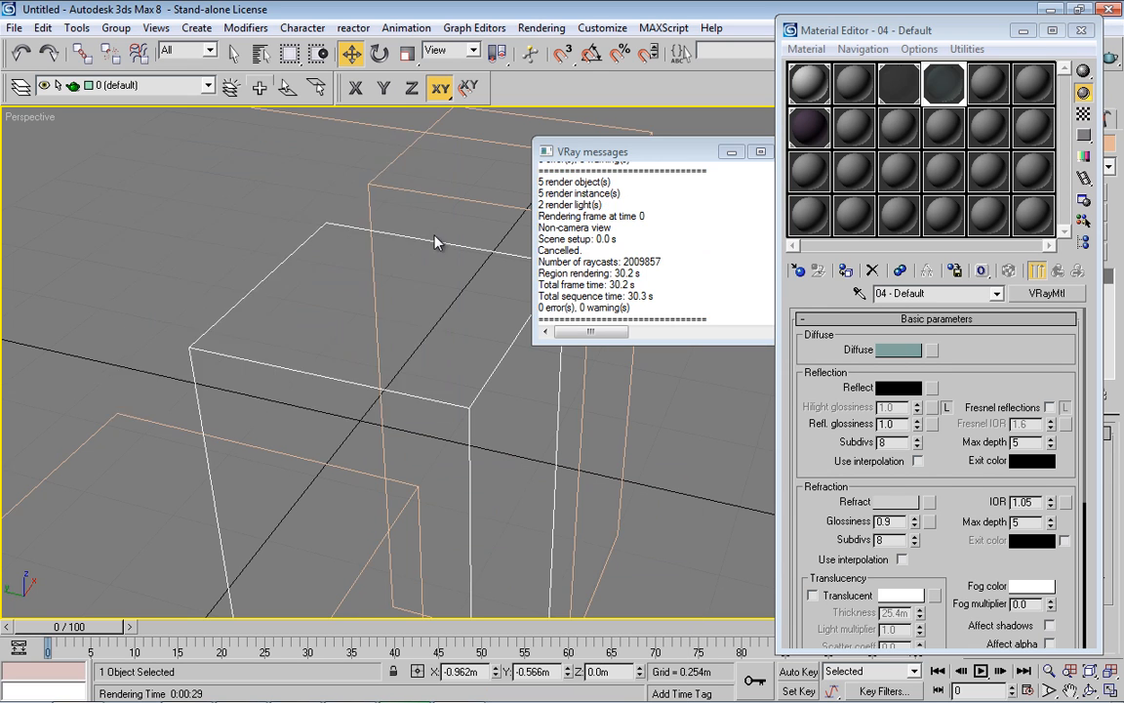
left_click(760, 152)
left_click(1084, 10)
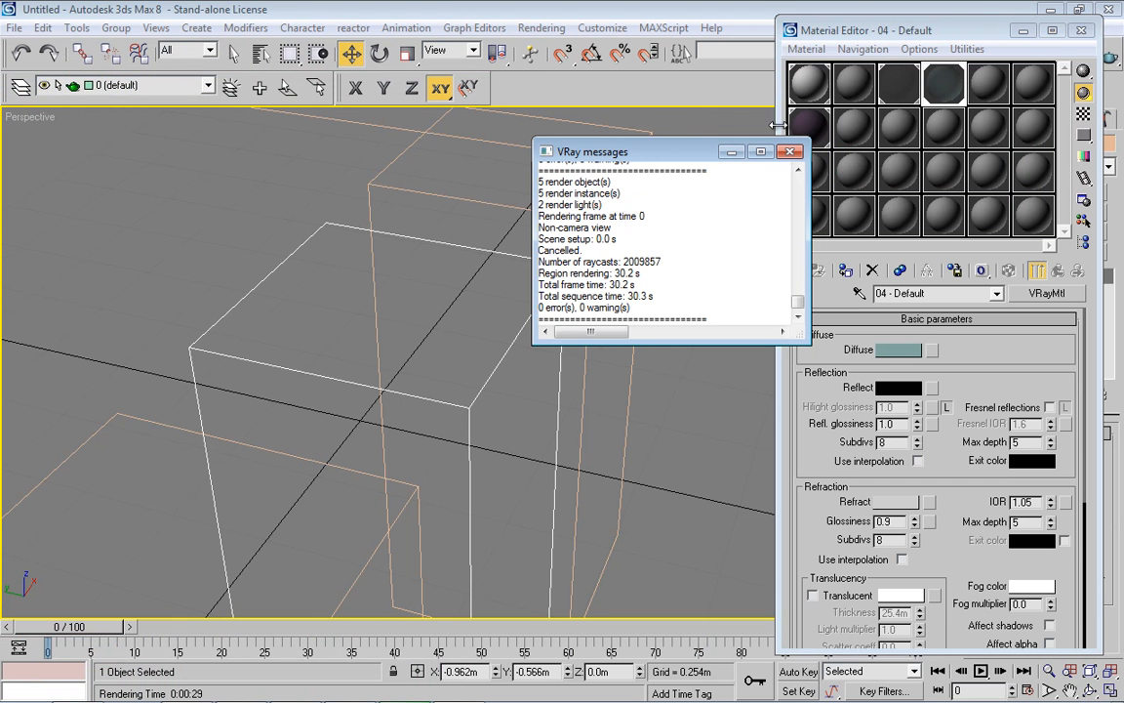
left_click(786, 155)
- Expand the Maps section of material 04 - Default to show all its map slots
left_click_drag(857, 495, 939, 273)
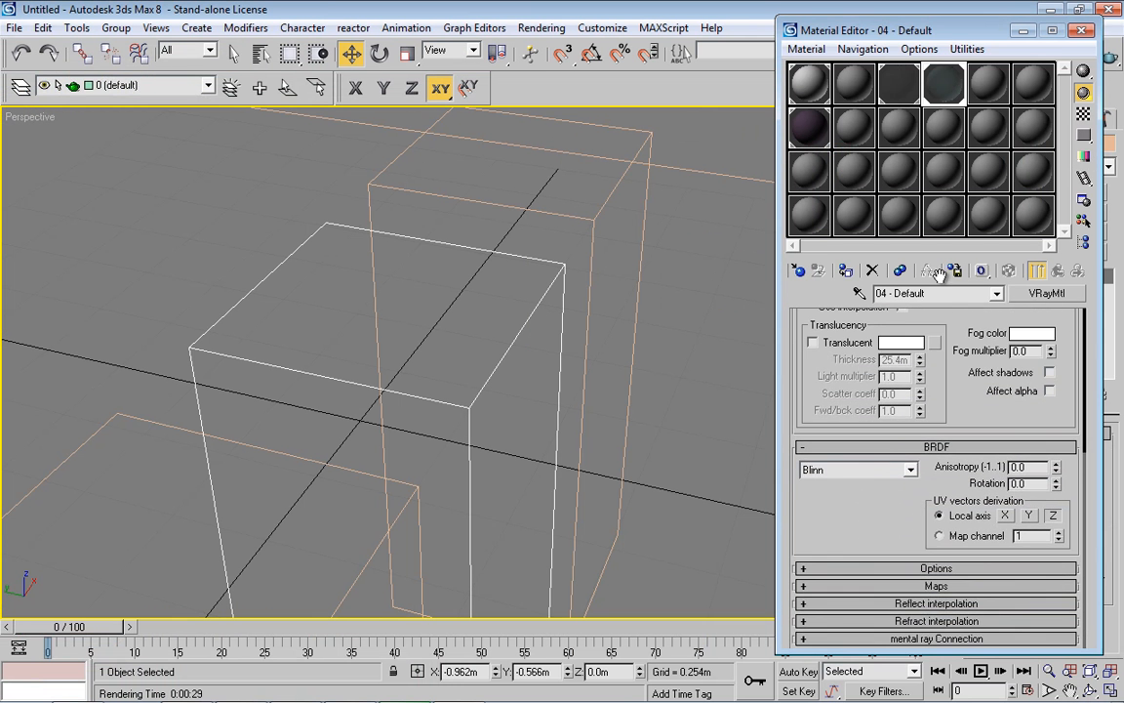
left_click(864, 586)
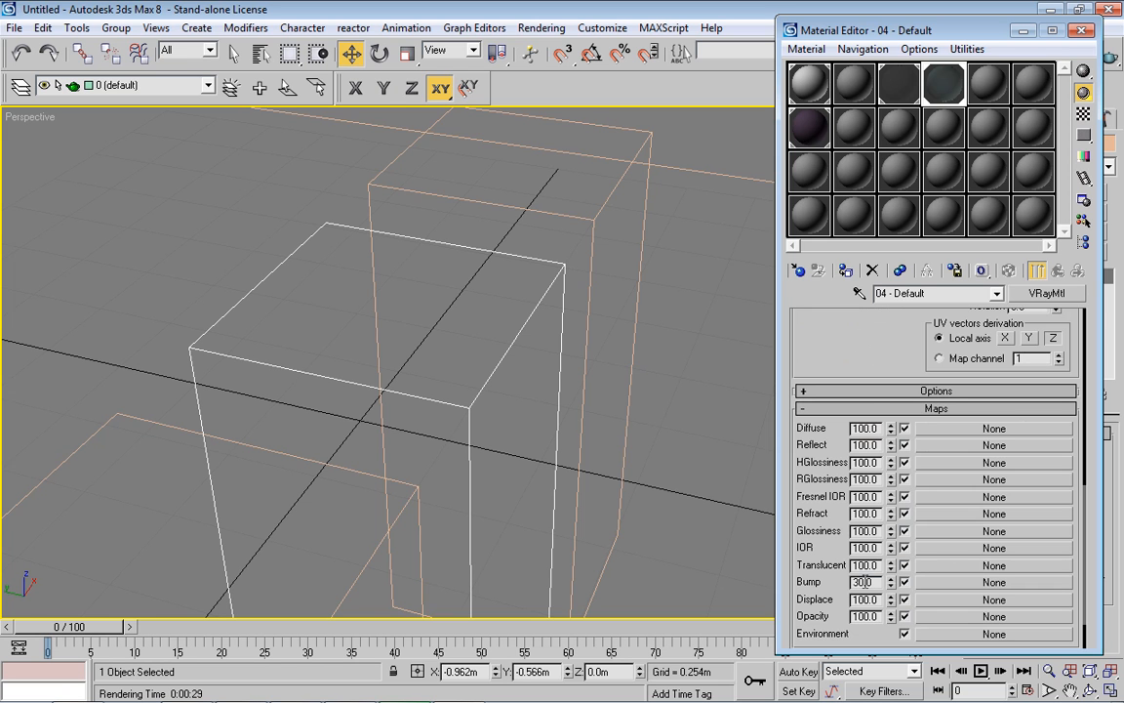
left_click_drag(870, 376, 867, 282)
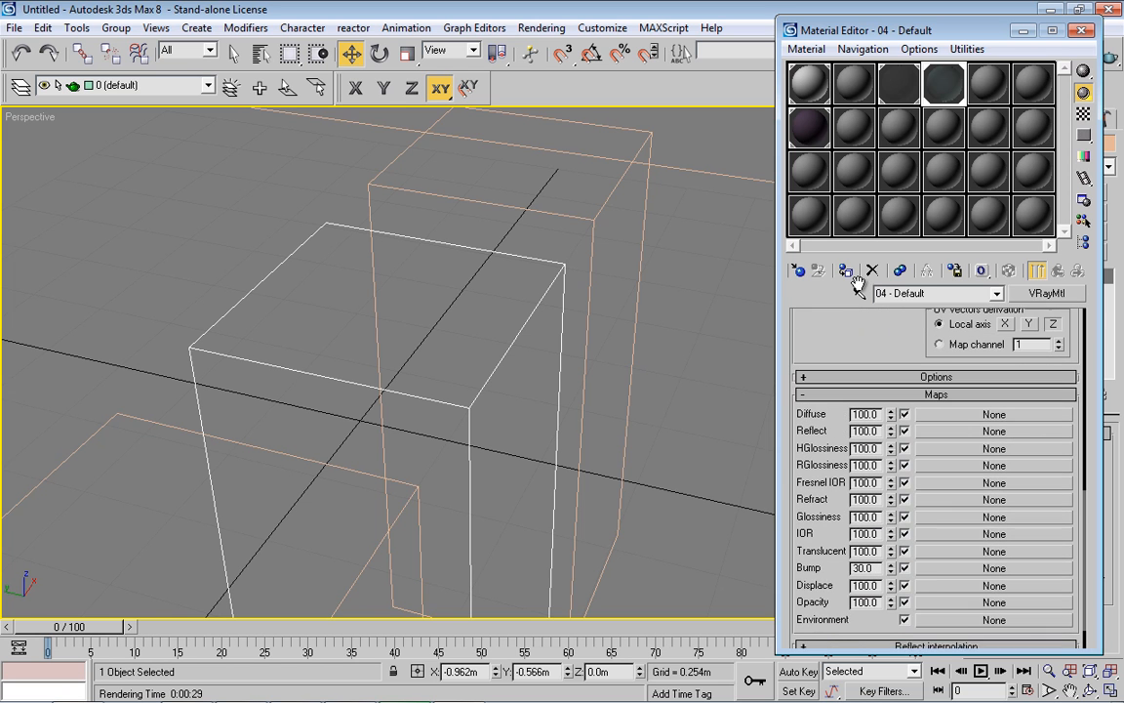
- Switch the perspective view to shaded display and select the nearest purple box
scroll(535, 360, "down", 4)
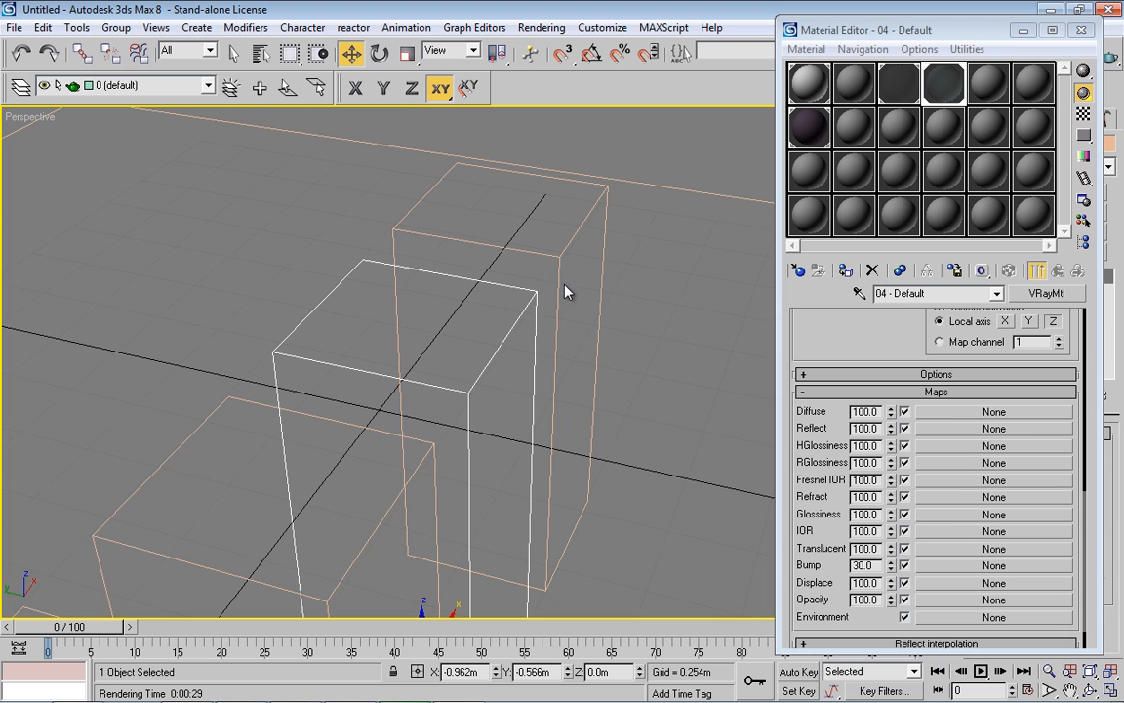
left_click(557, 288)
scroll(539, 350, "down", 2)
middle_click_drag(537, 351, 434, 301)
scroll(422, 331, "down", 2)
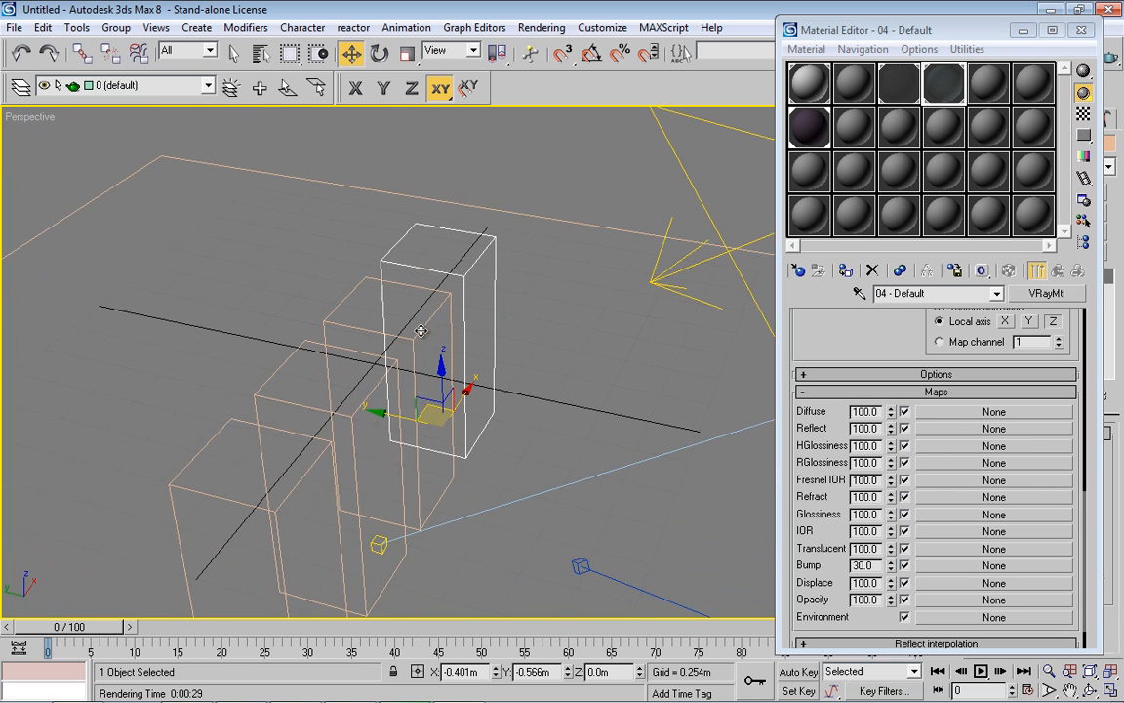
key("F3")
left_click(295, 509)
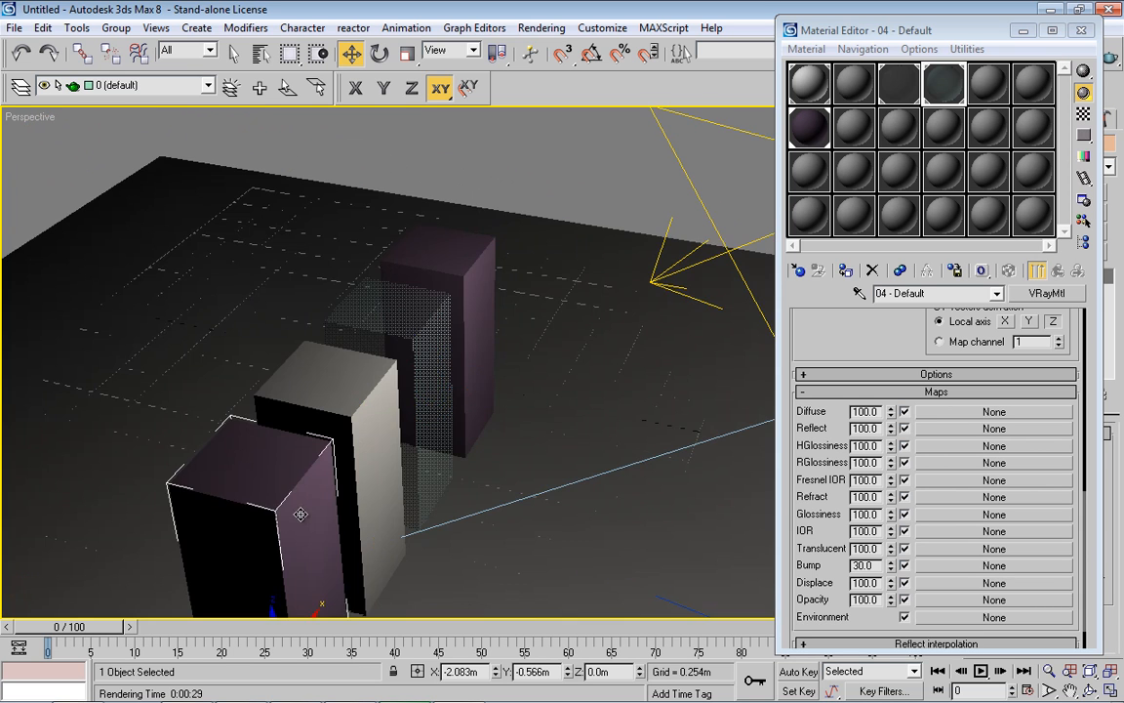
- Assign a Bitmap map to the diffuse slot of material 04 - Default and cancel the image file selection
left_click(976, 410)
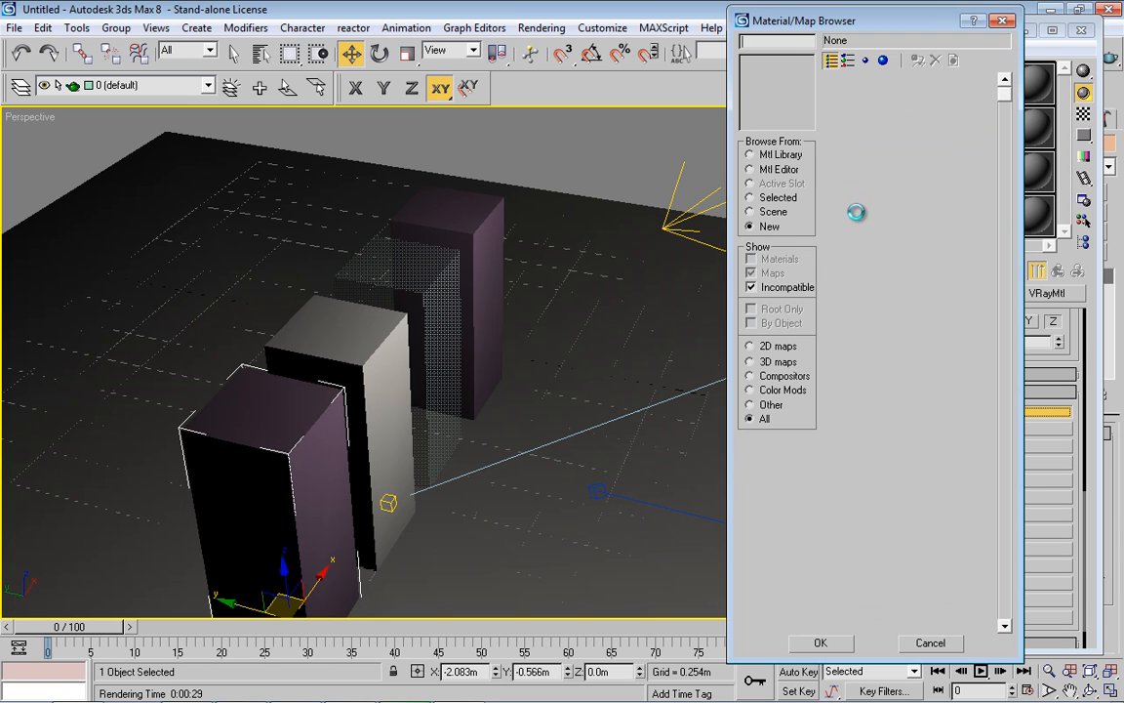
left_click(865, 97)
double_click(865, 98)
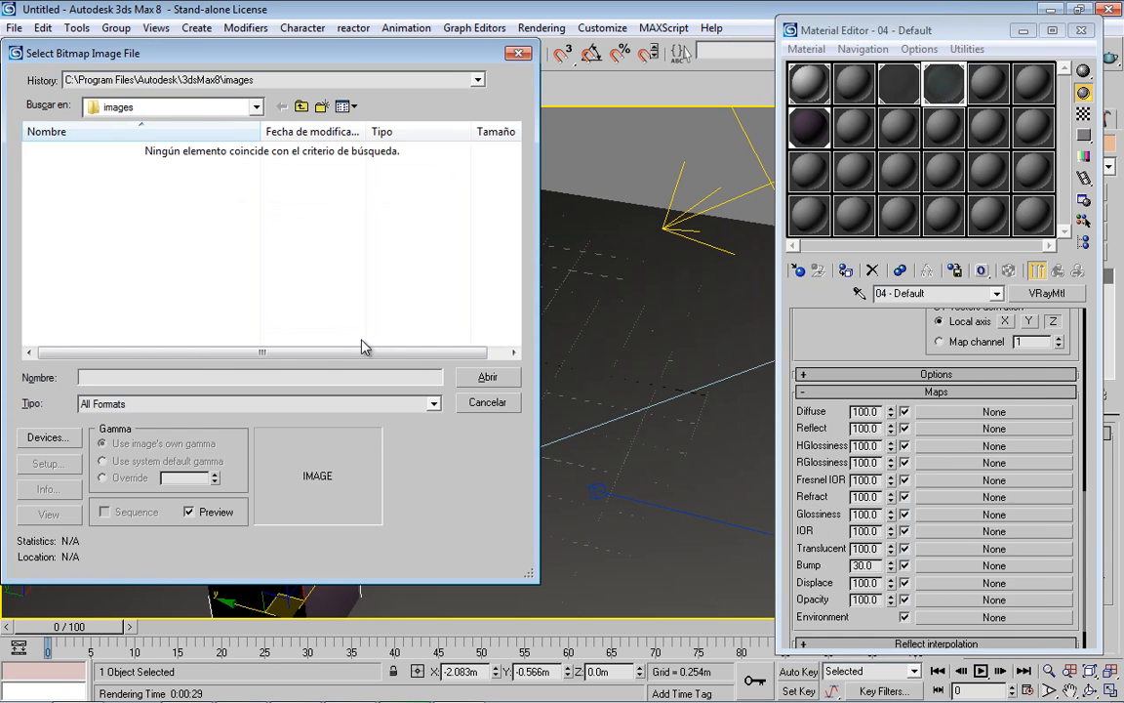
left_click(199, 78)
left_click(198, 110)
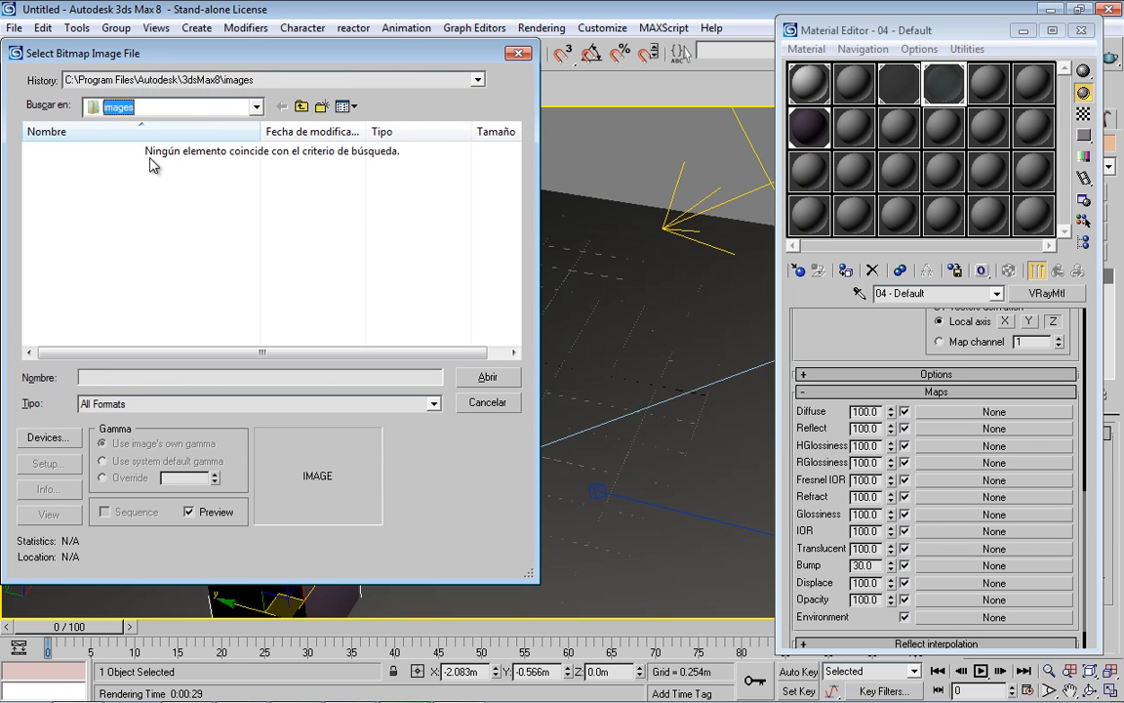
left_click(161, 109)
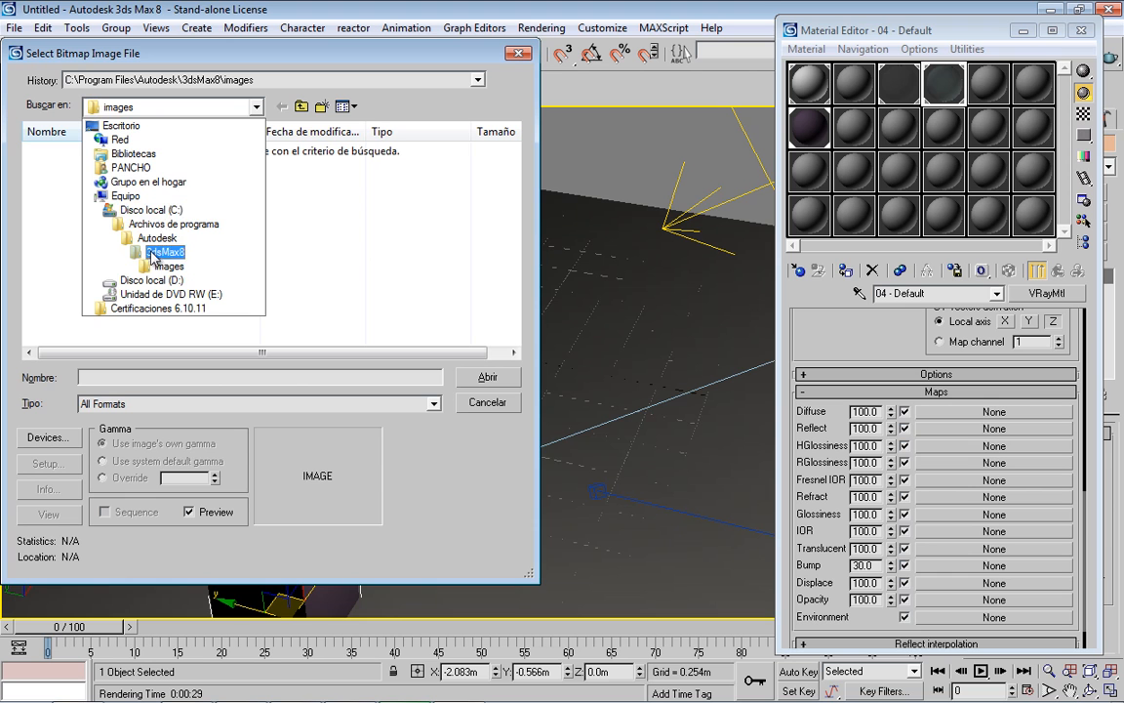
left_click(328, 255)
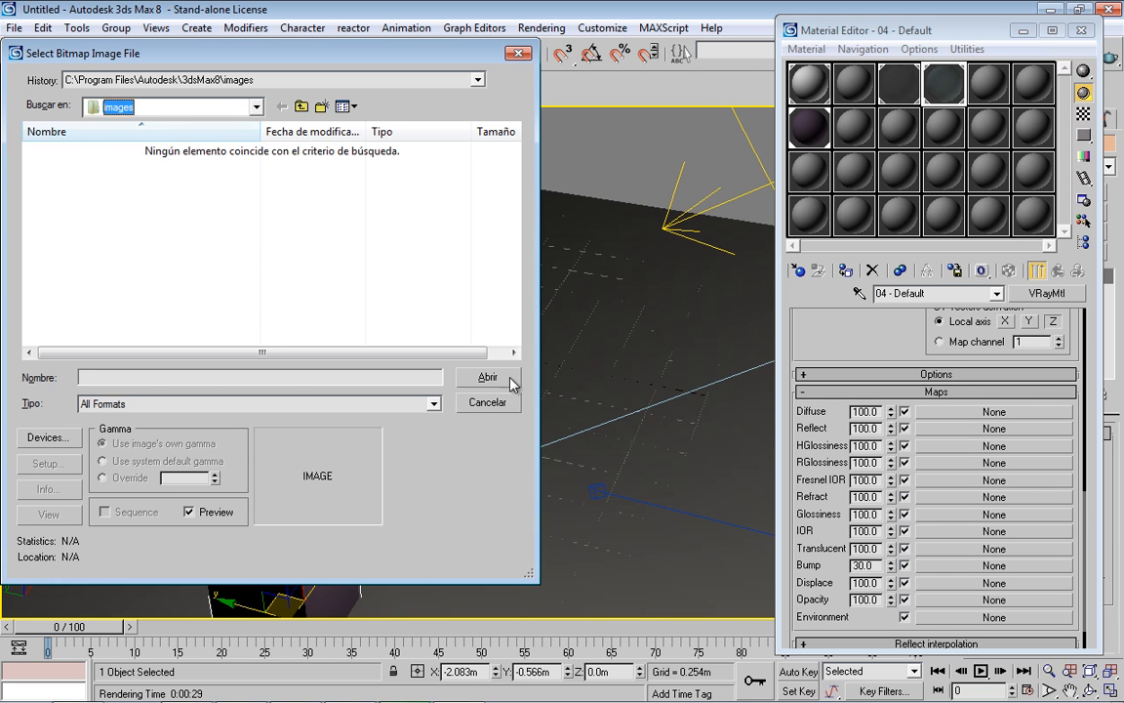
left_click(501, 405)
- Move the selected purple box back into line in front of the light grey box, at X -2.034 m
middle_click_drag(349, 335, 310, 310)
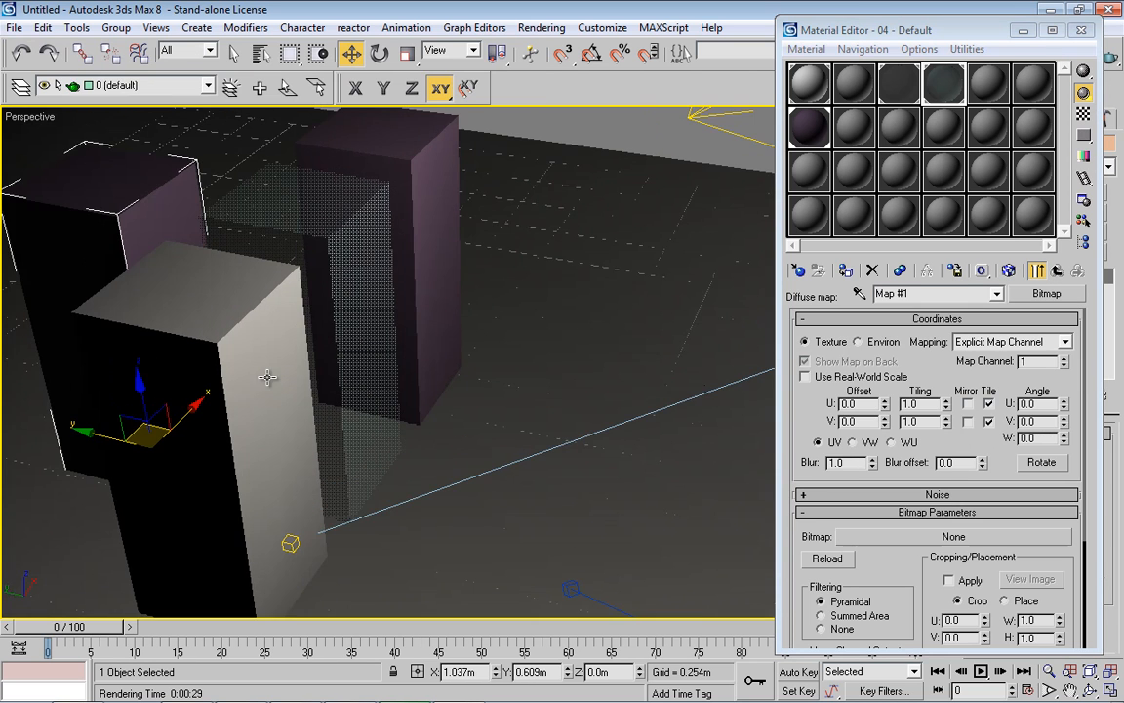
left_click(276, 366)
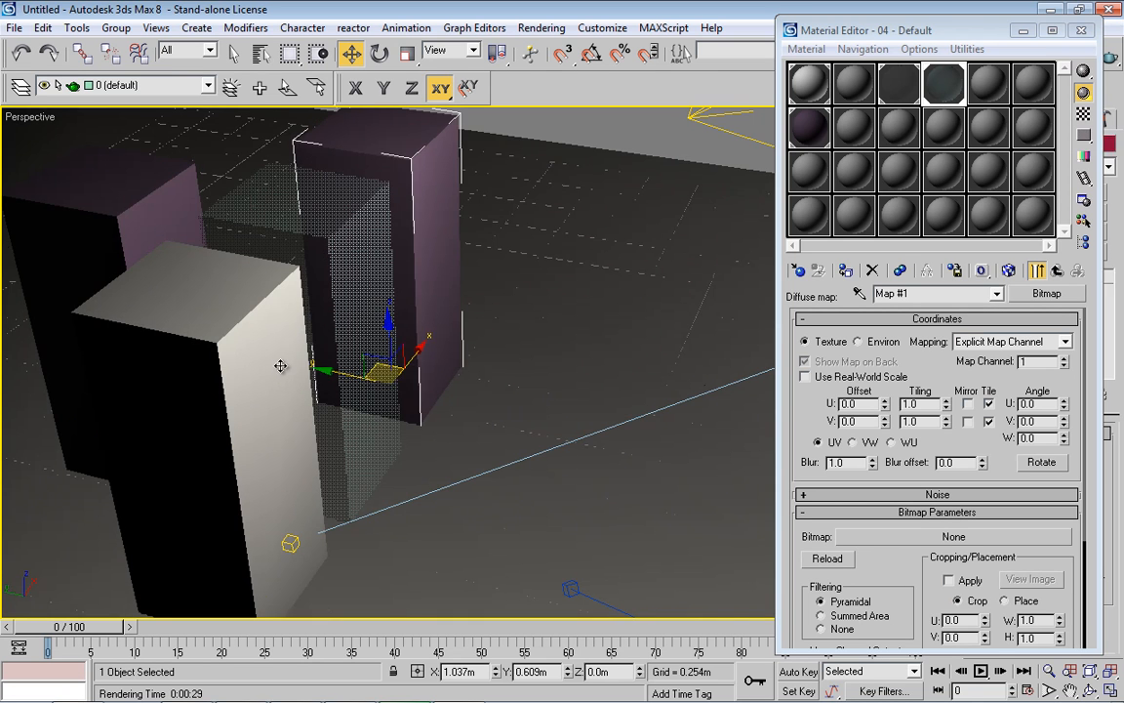
scroll(307, 329, "down", 5)
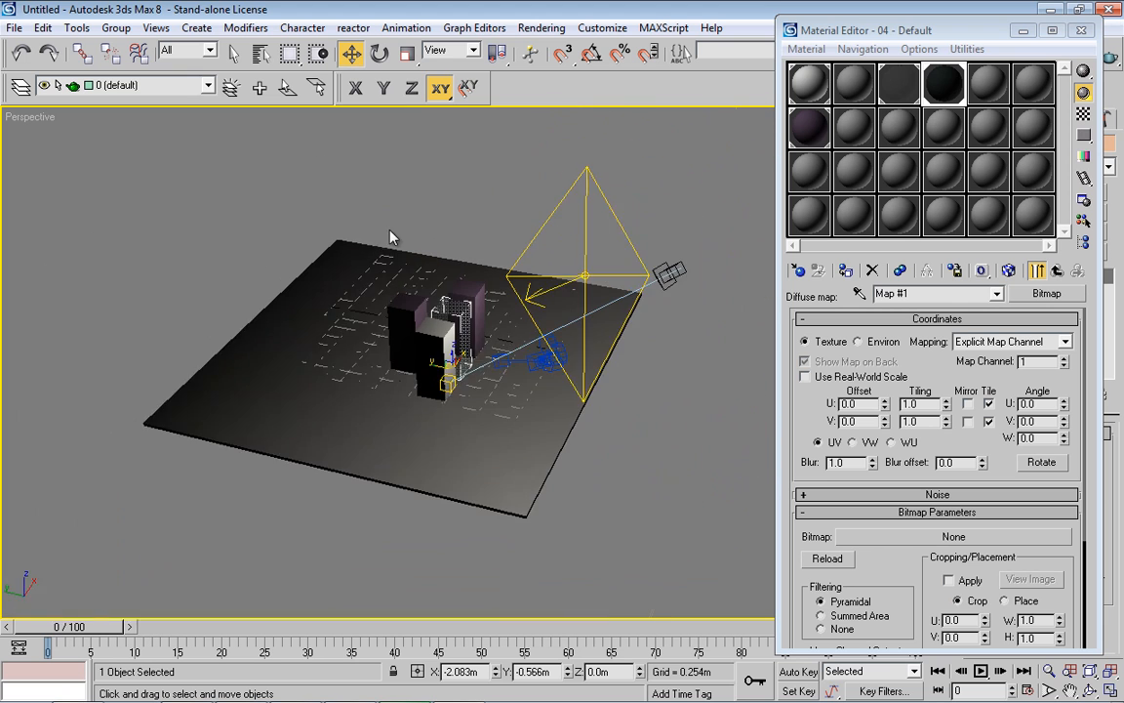
scroll(391, 237, "up", 5)
left_click(318, 265)
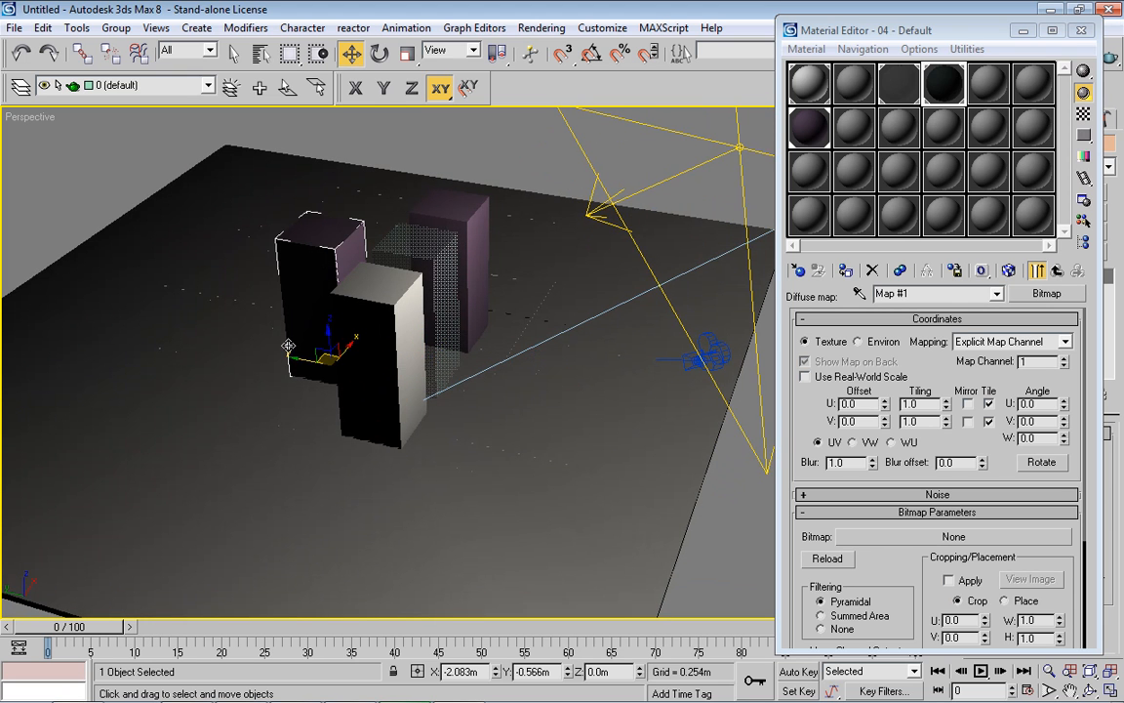
mouse_move(327, 341)
left_mouse_down()
mouse_move(289, 488)
mouse_move(339, 451)
left_mouse_up()
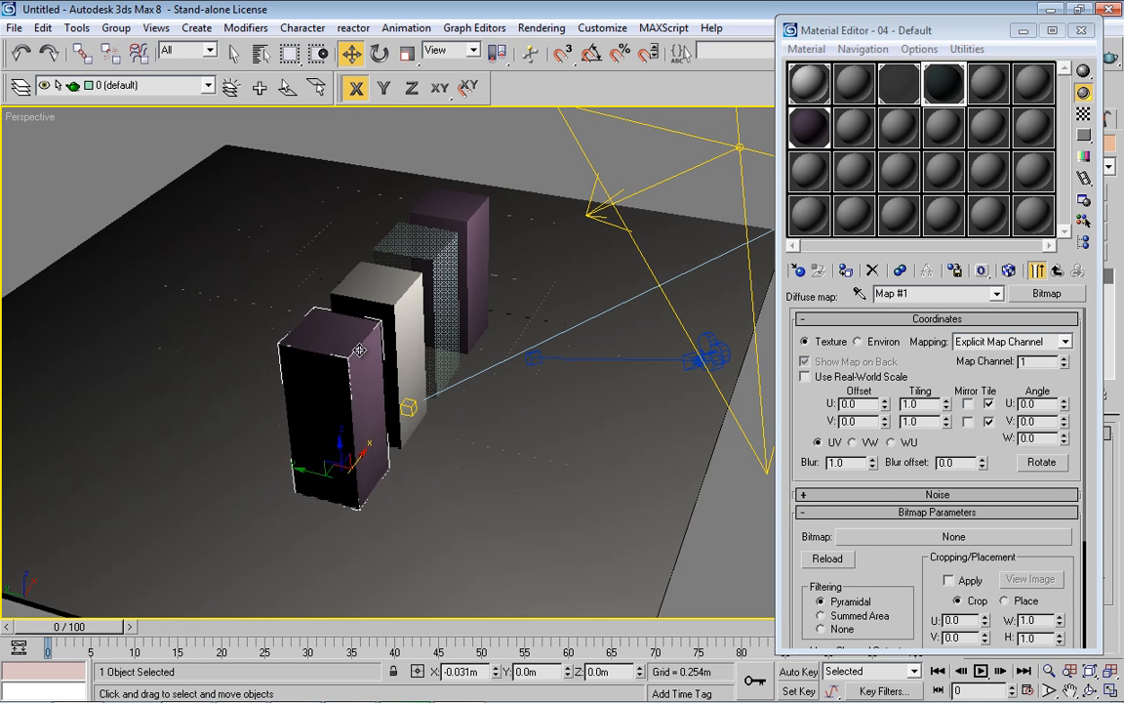
left_click_drag(359, 349, 374, 337)
mouse_move(420, 400)
middle_mouse_down()
mouse_move(378, 412)
mouse_move(318, 386)
mouse_move(340, 376)
middle_mouse_up()
scroll(418, 395, "up", 2)
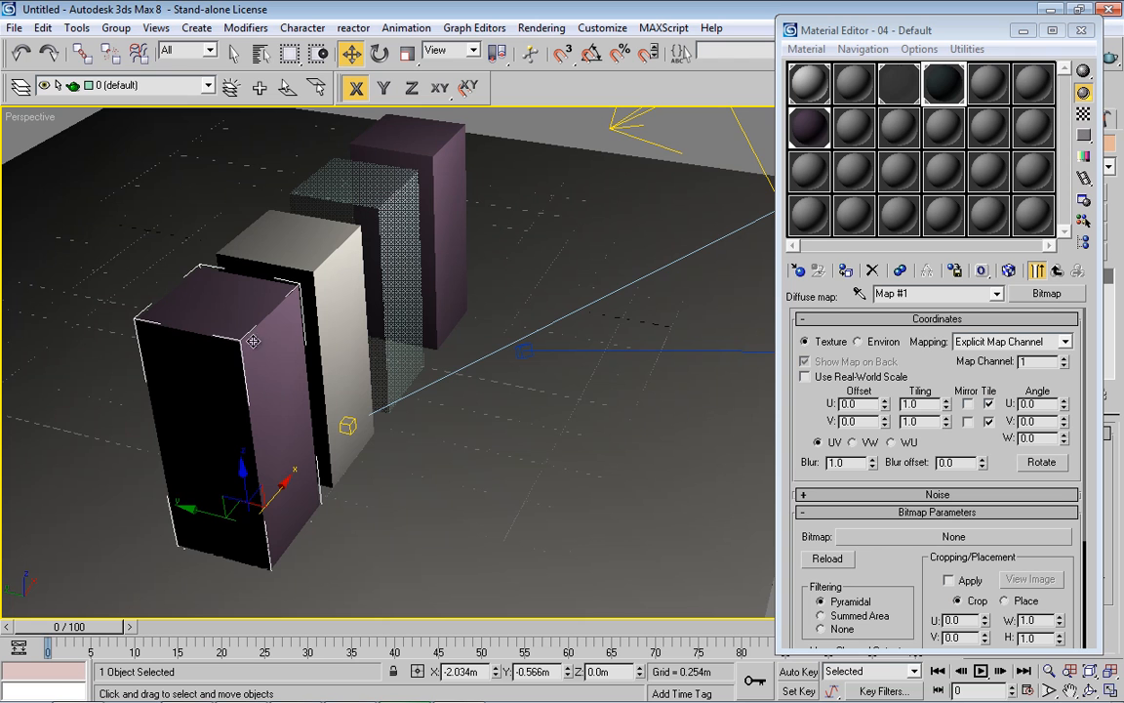
- Enable colour self-illumination on the unused material 14 - Default and set its self-illumination colour to pure white
left_click(854, 173)
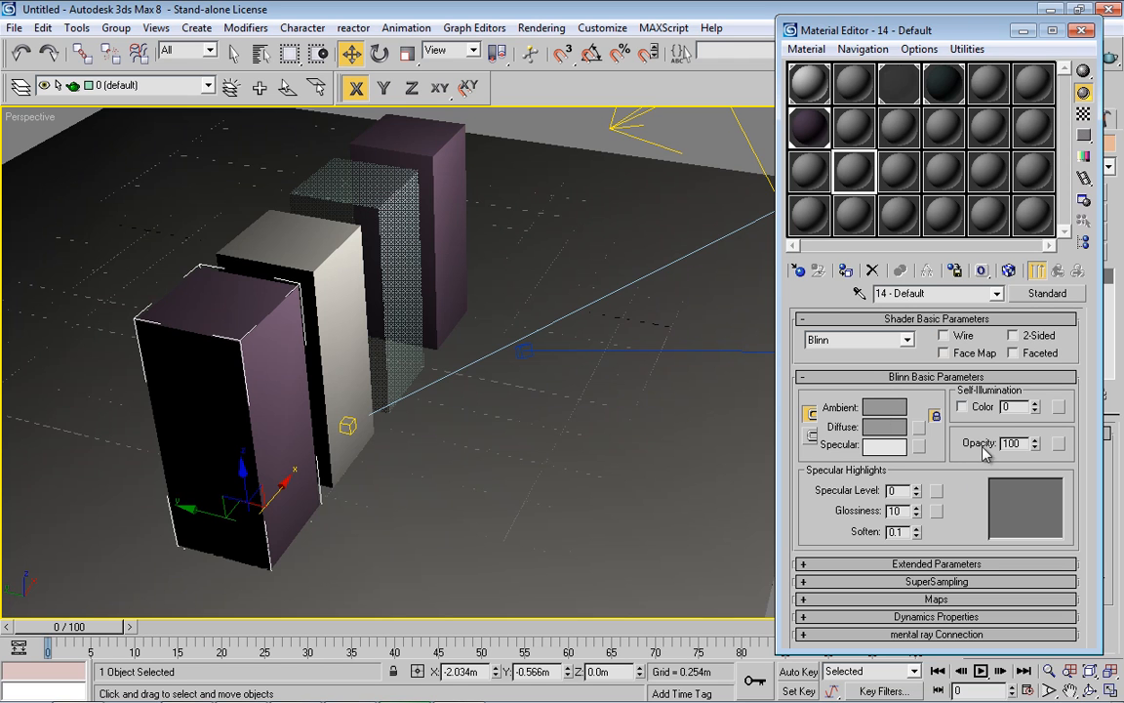
left_click(963, 406)
left_click(1021, 406)
left_click_drag(500, 166, 500, 244)
left_click(398, 256)
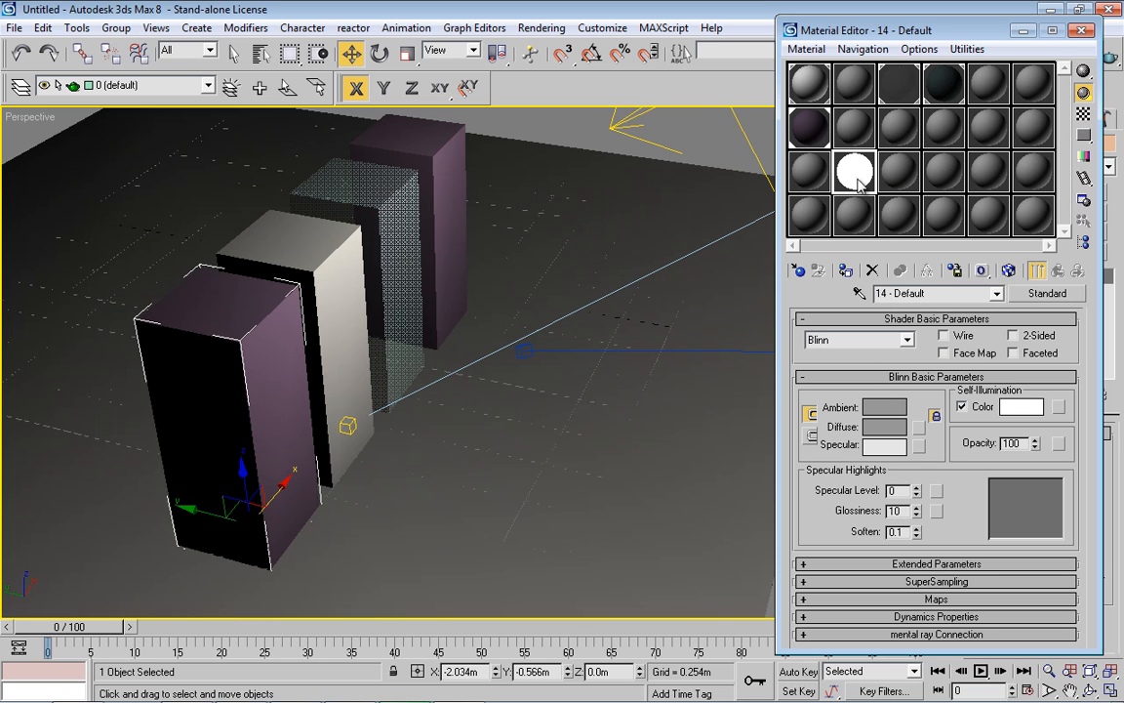
- Change material 14 - Default to a VRayMtlWrapper, keeping the old material as sub-material
left_click(1048, 294)
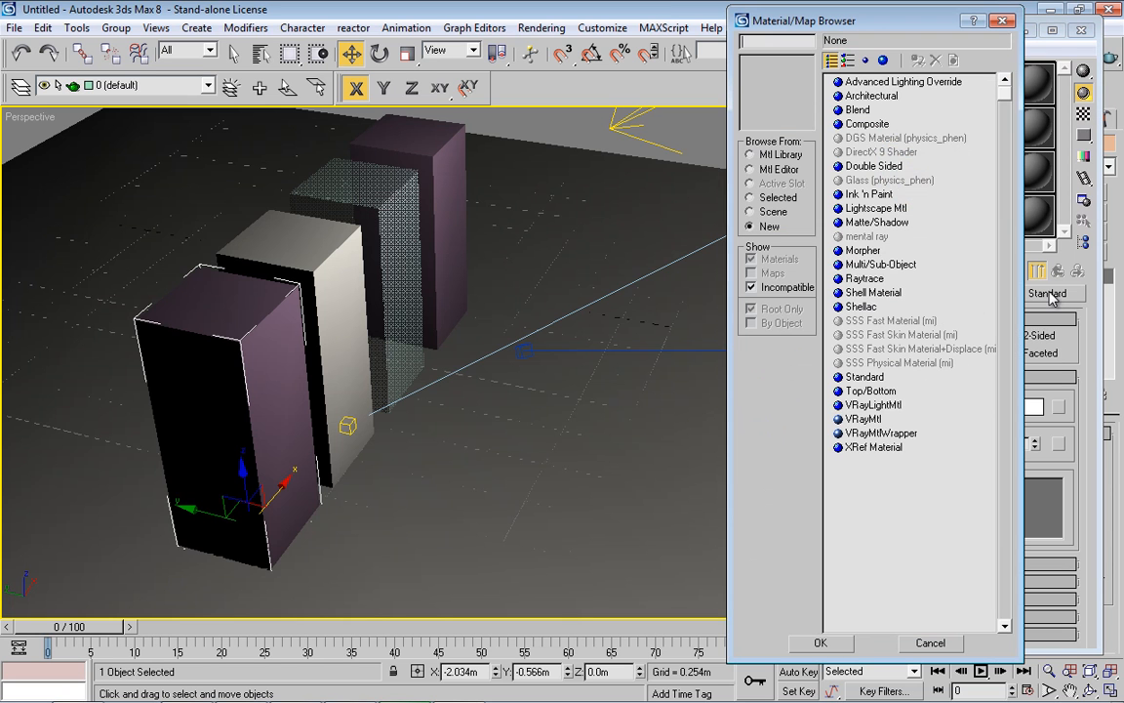
left_click(881, 433)
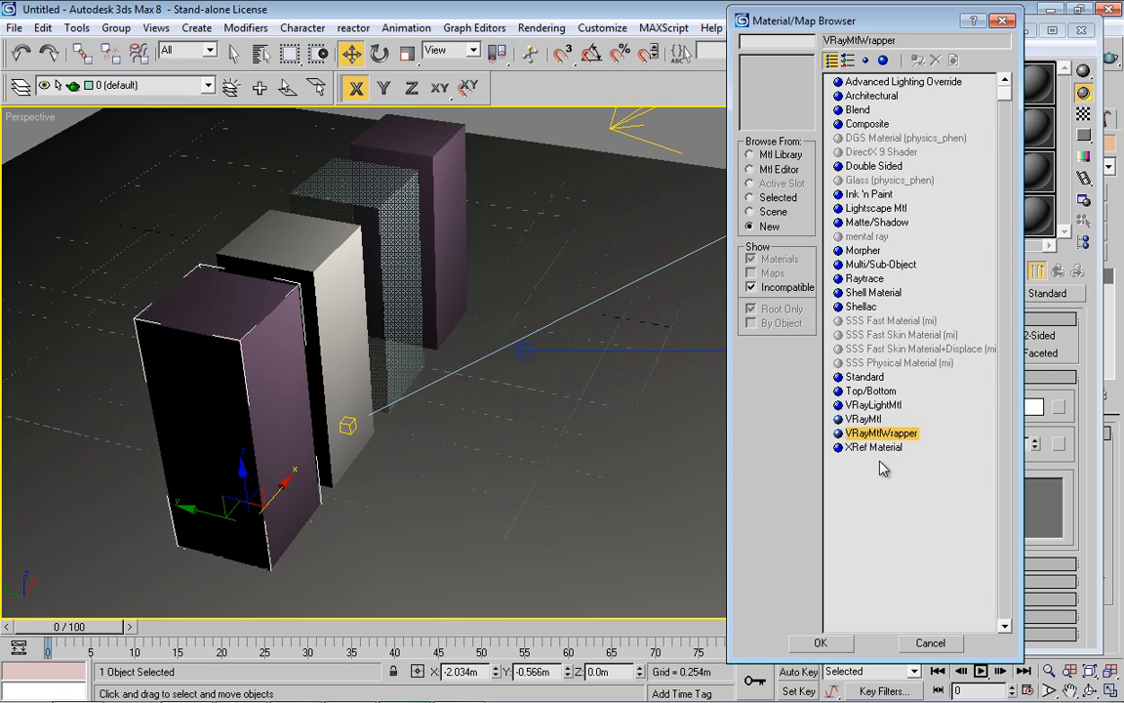
left_click(838, 645)
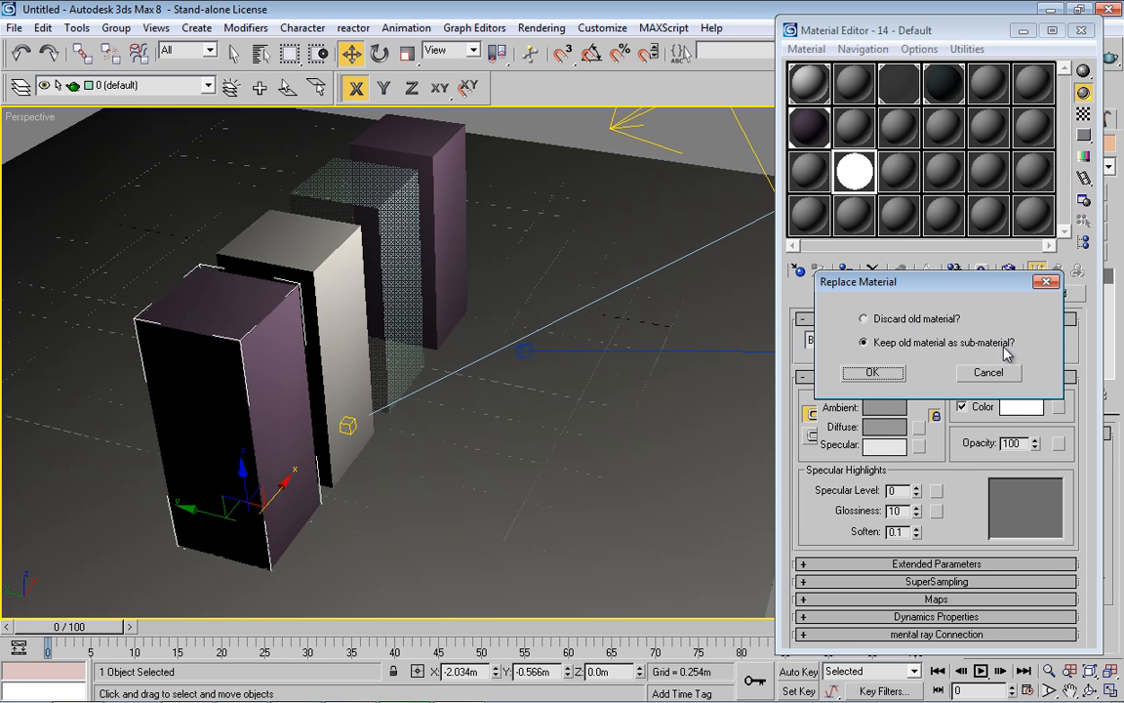
left_click(891, 376)
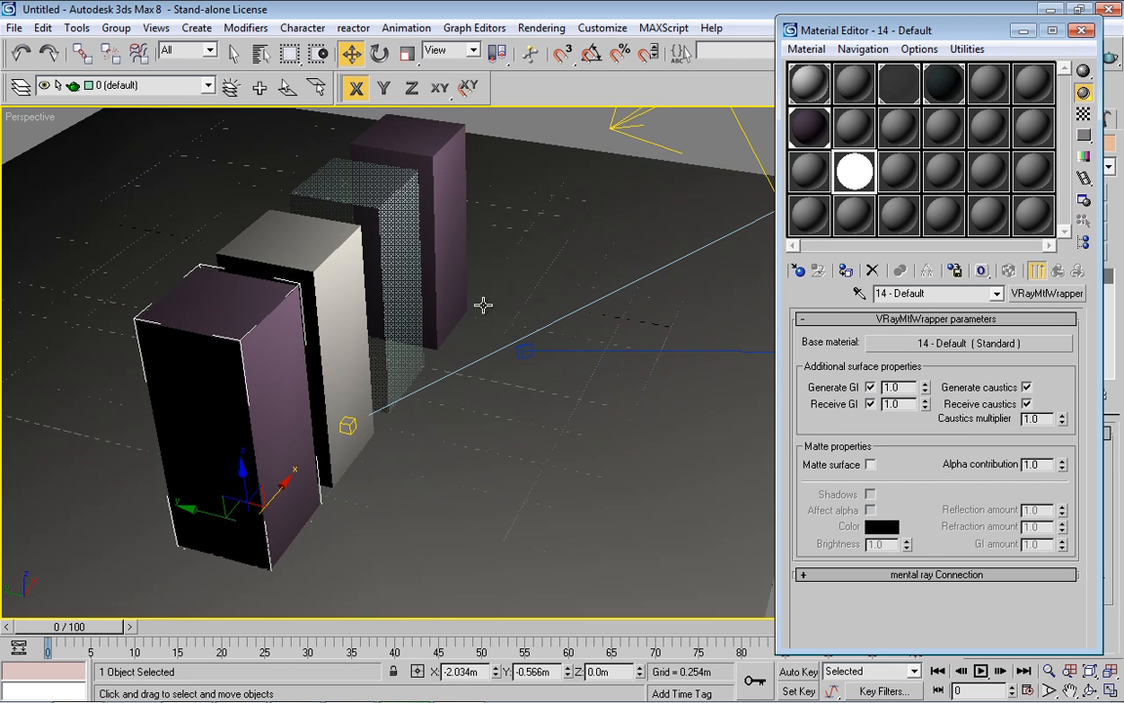
- Assign the wrapped white material to the farthest purple box and render the perspective view
left_click(454, 210)
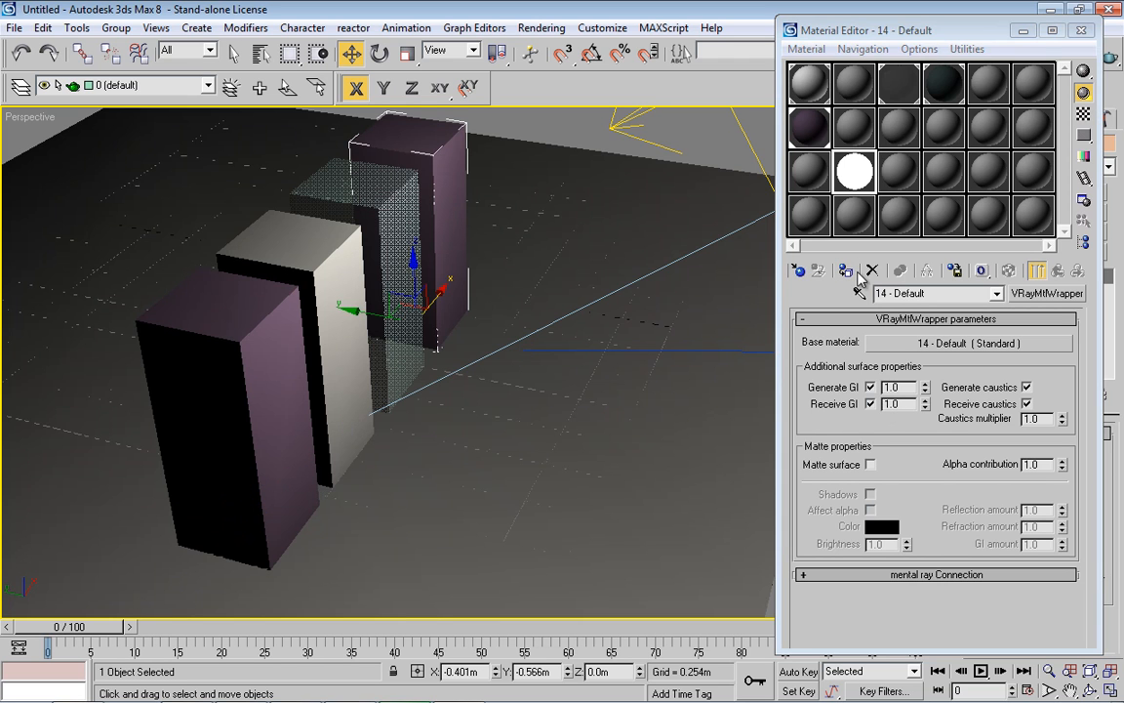
left_click(847, 269)
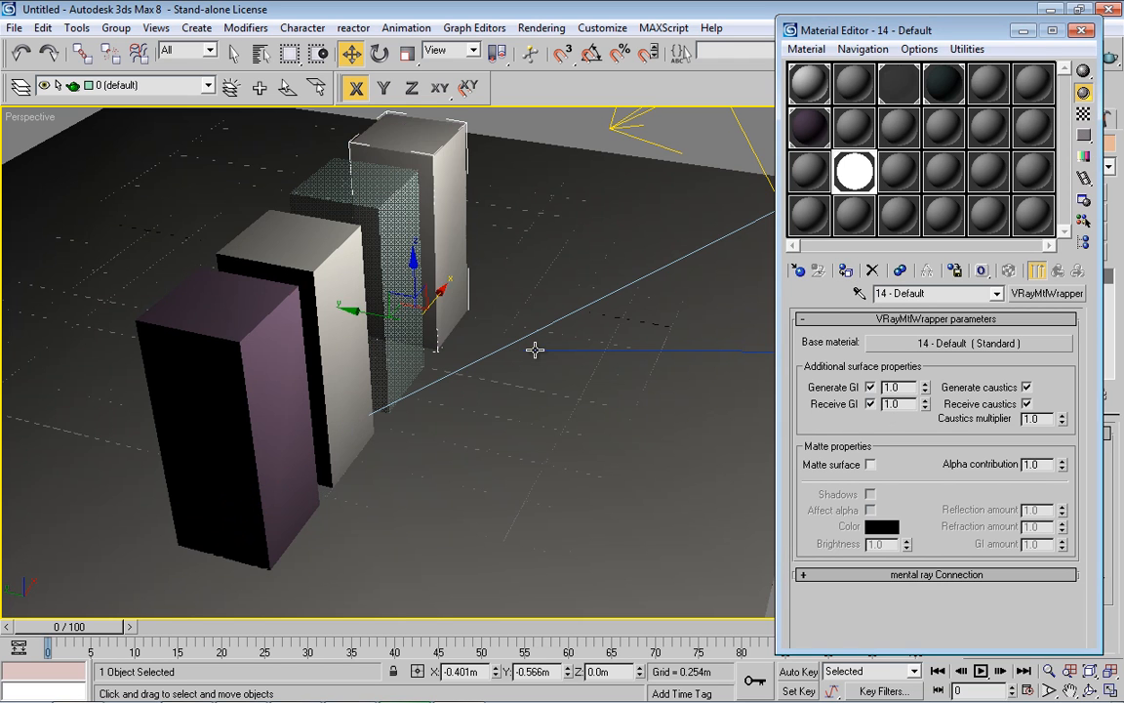
left_click(1113, 59)
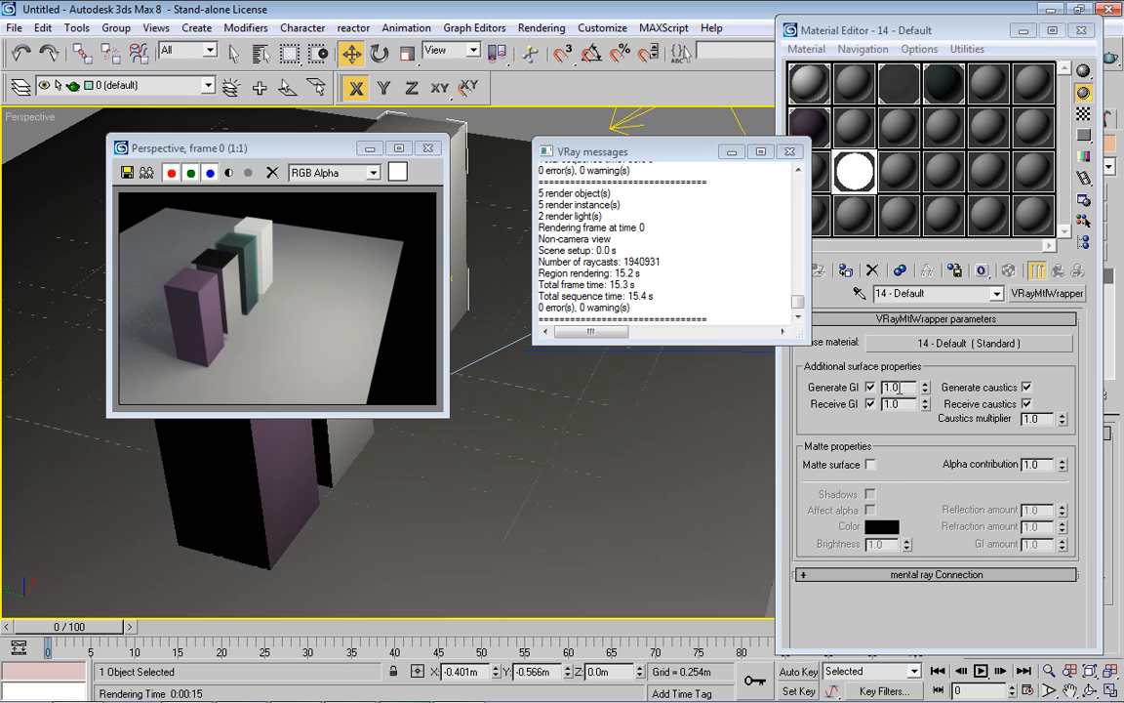
- Set the wrapper's Generate GI to 5.0, render the perspective view again and close the rendered frame
double_click(898, 386)
type("5")
key("Return")
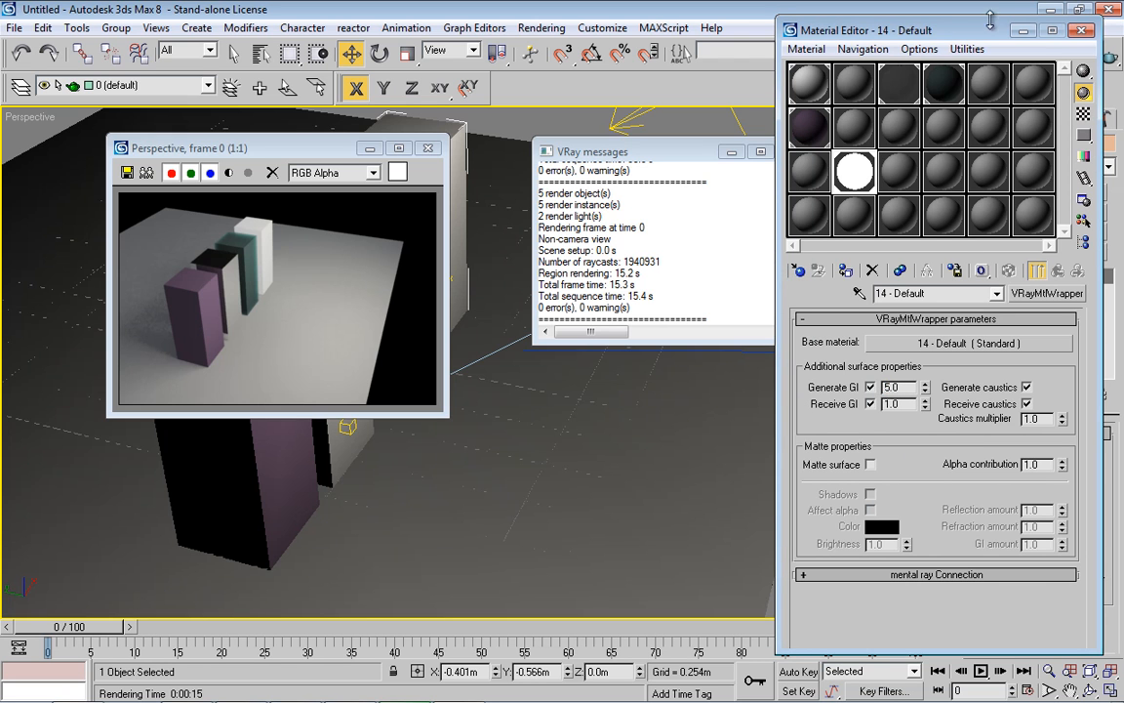
left_click_drag(989, 20, 892, 17)
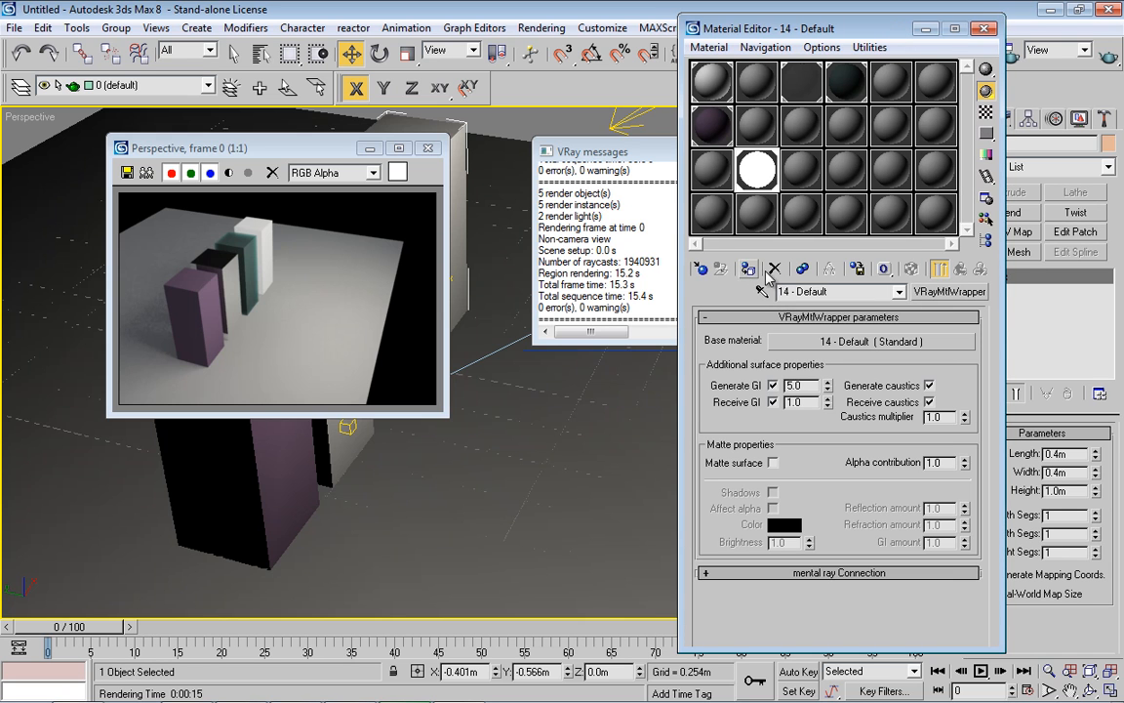
left_click(1109, 55)
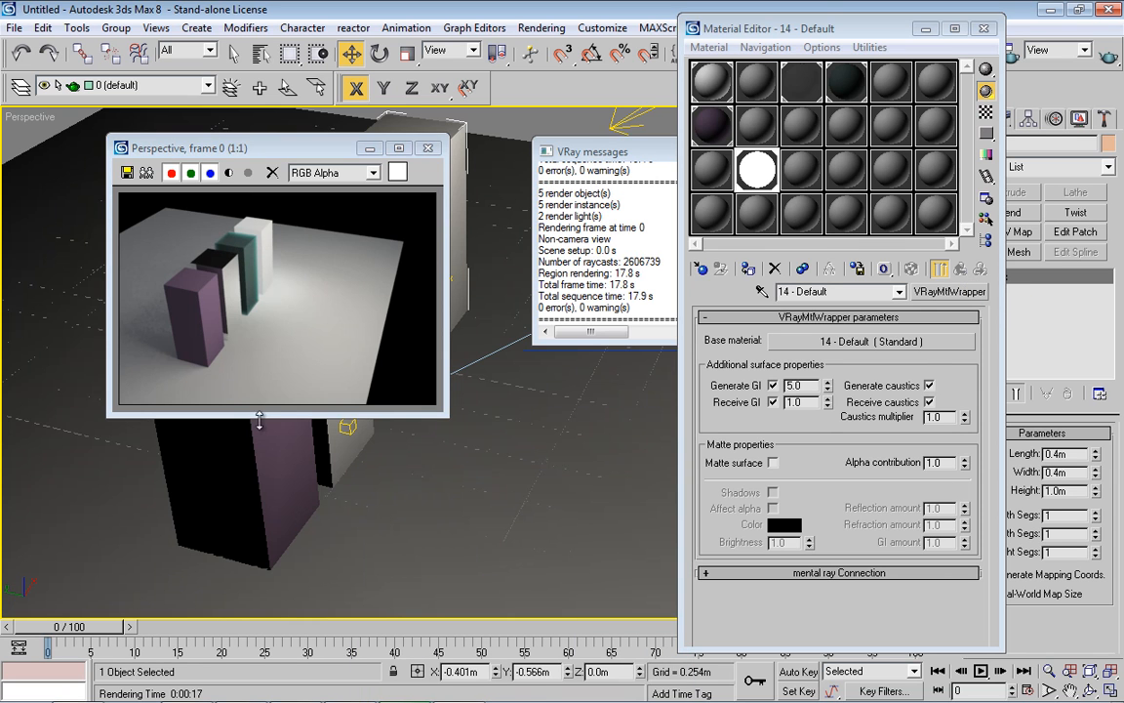
left_click(428, 148)
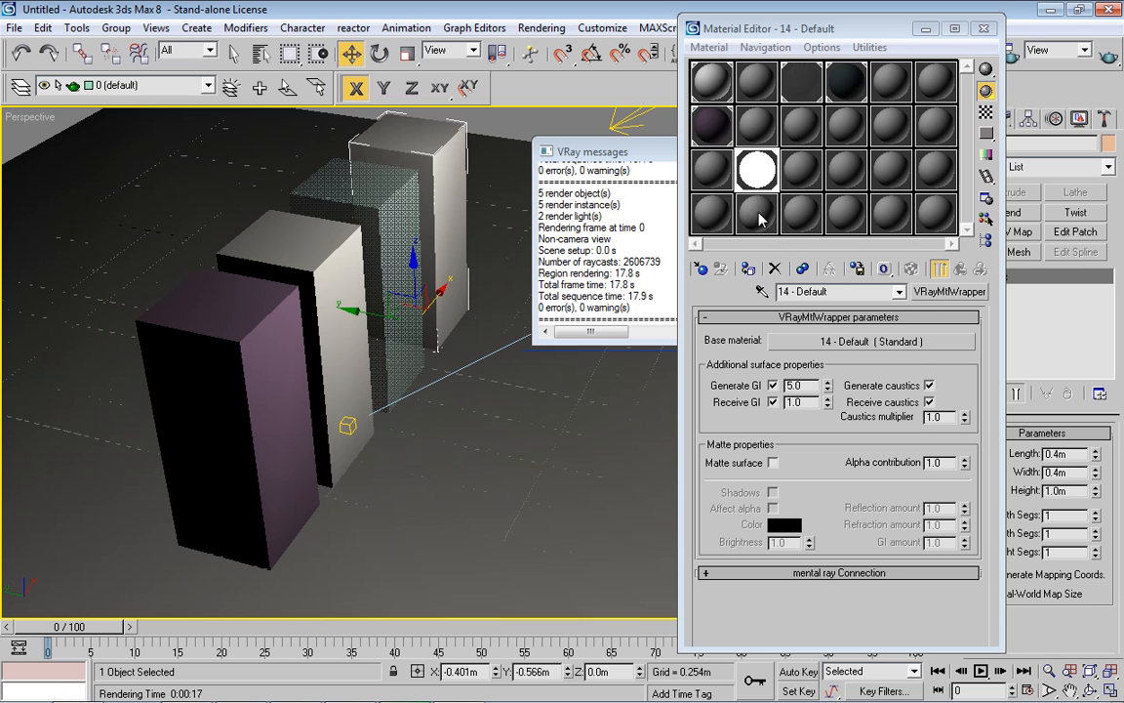
- Change the self-illumination colour of the wrapper's base material to light yellow
left_click(890, 343)
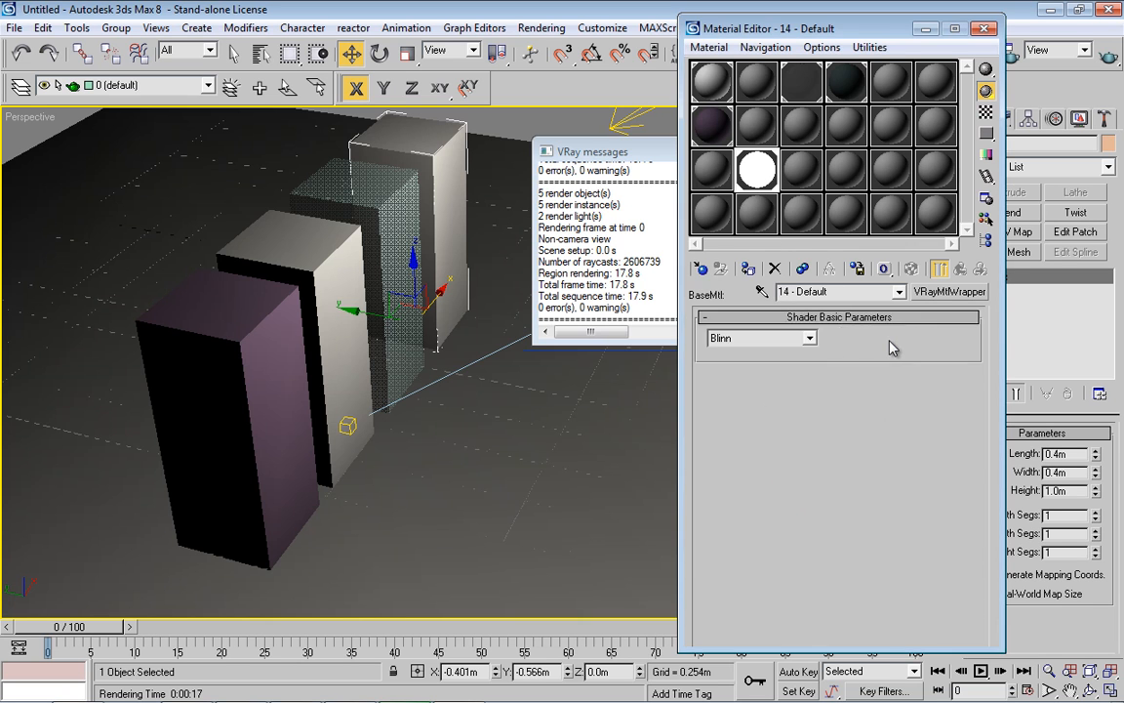
left_click(924, 404)
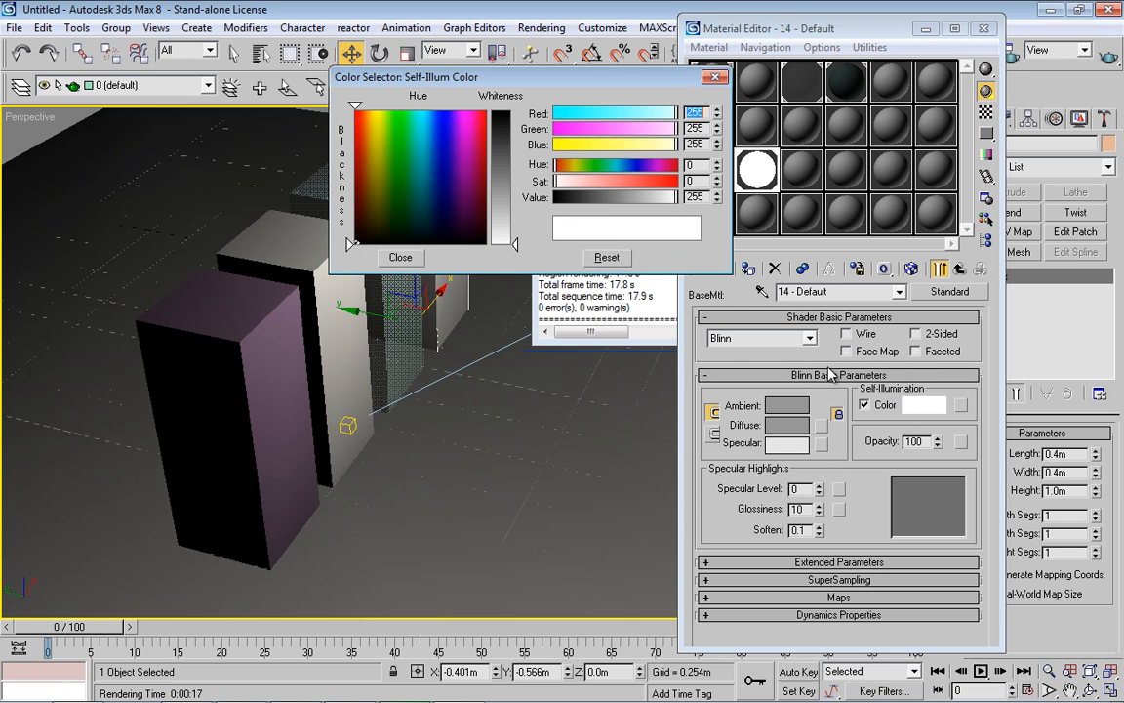
left_click_drag(569, 145, 616, 156)
left_click(401, 257)
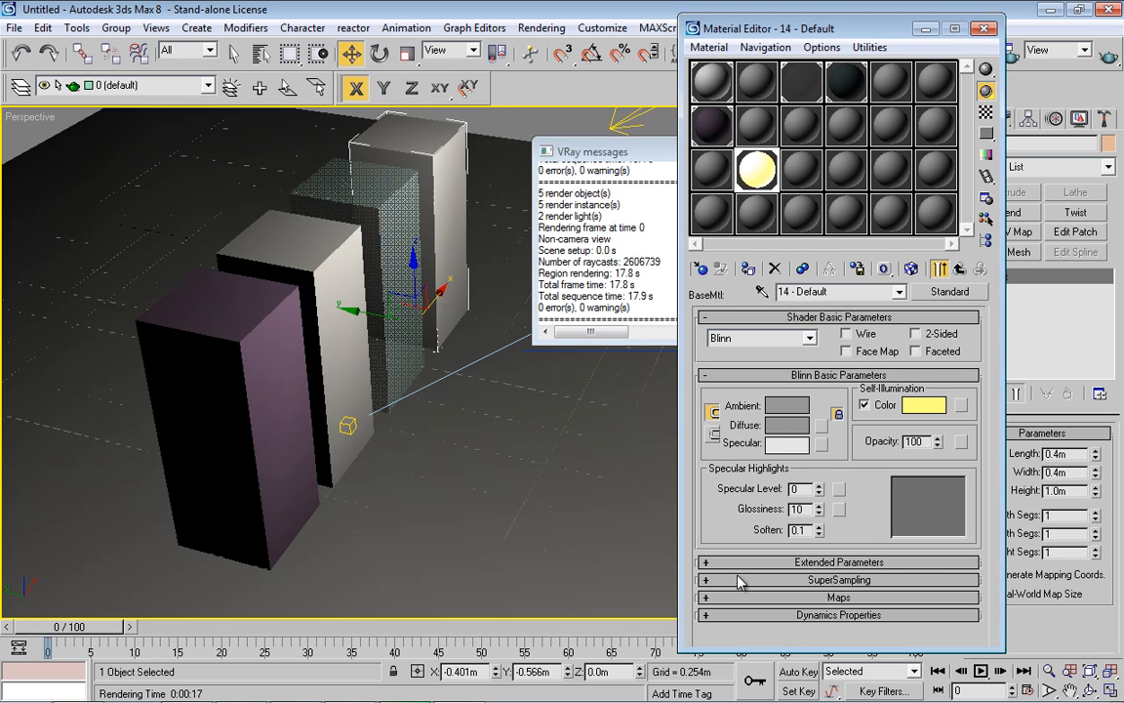
- Raise the base material's specular level to 103, adjust its glossiness and return to the wrapper's parameters
left_click_drag(820, 491, 821, 503)
left_click(820, 506)
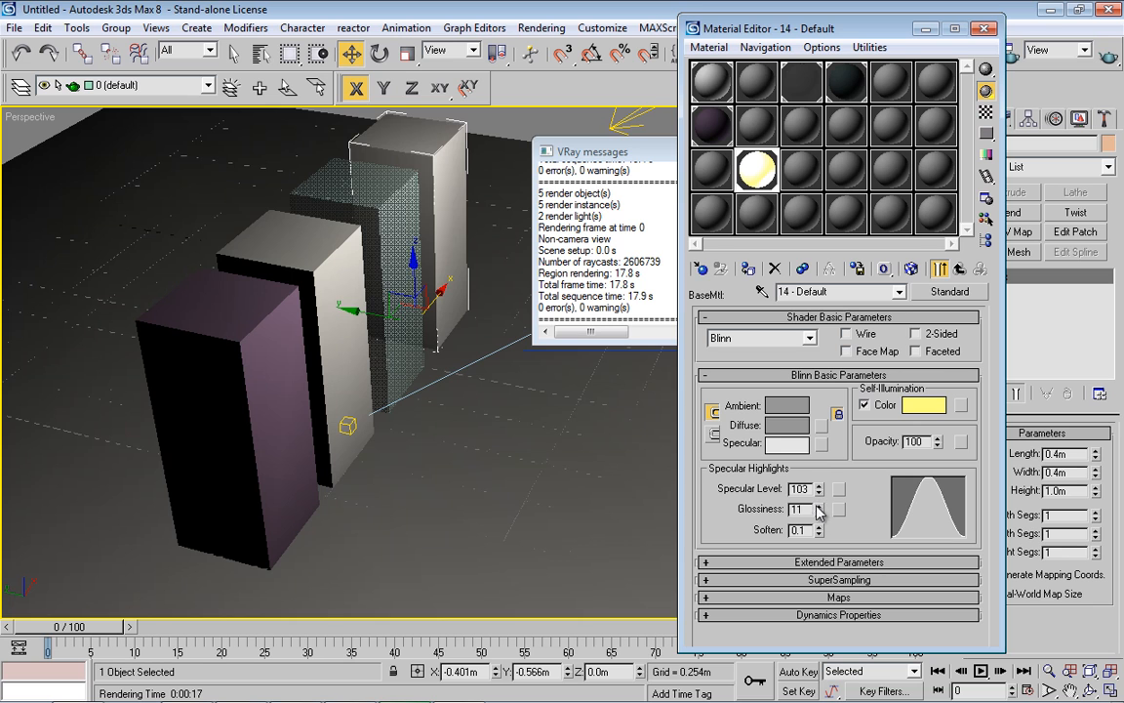
right_click(819, 510)
left_click(819, 504)
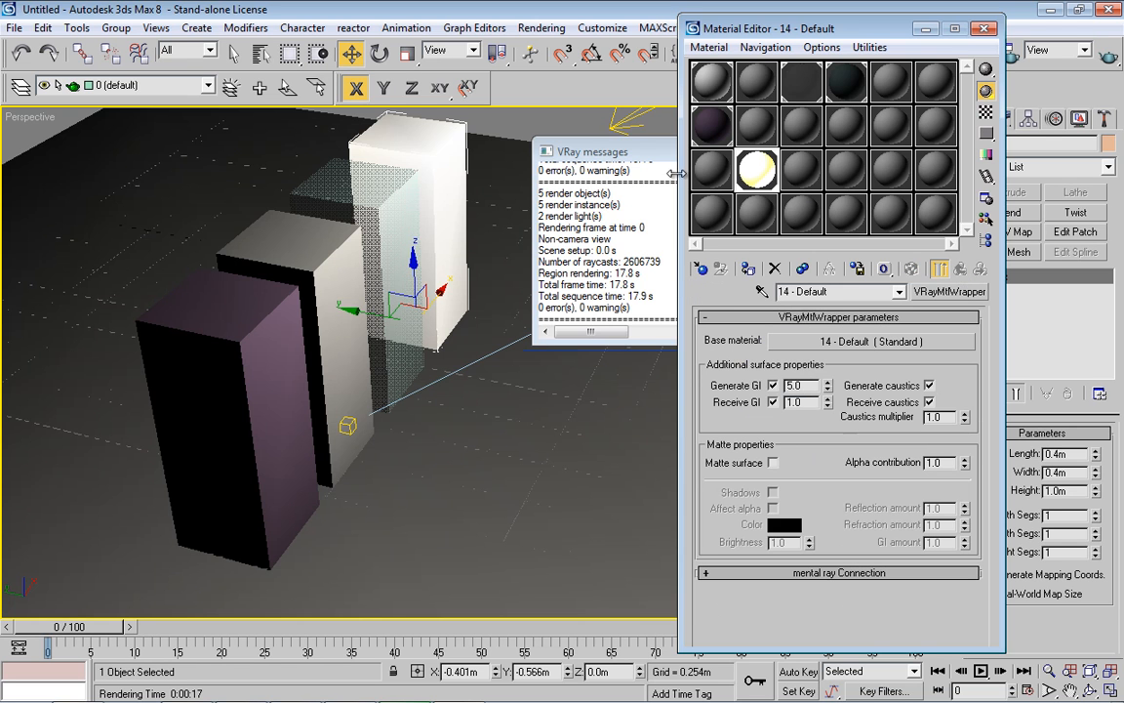
- Close the VRay messages window and the Material Editor
left_click_drag(576, 150, 435, 180)
left_click(655, 183)
key("p")
left_click(914, 194)
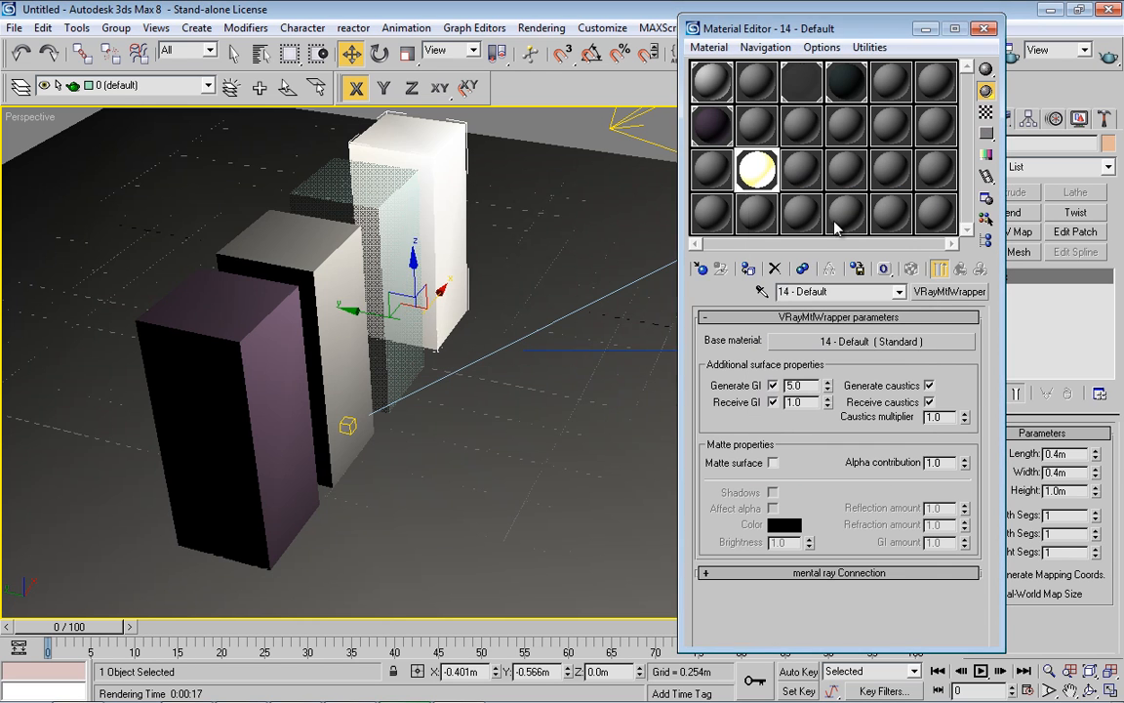
left_click(511, 226)
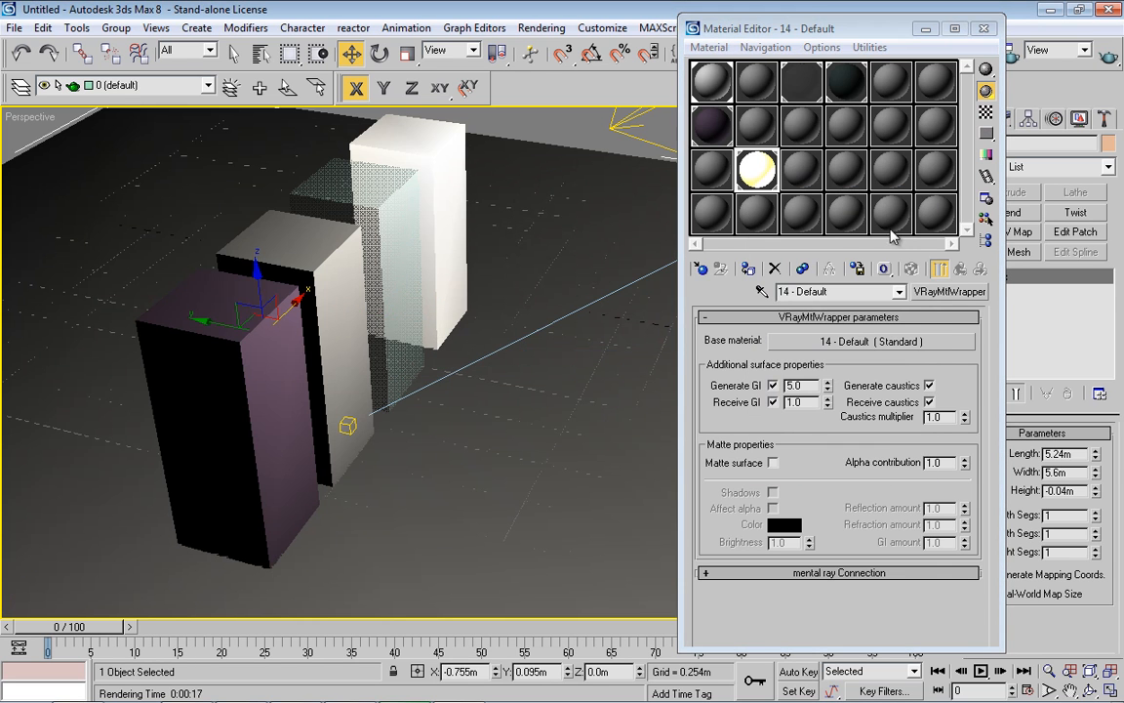
left_click(986, 29)
- Render the perspective view from a closer, lower angle on the self-illuminated box, keeping the VRay messages window clear of the frame
middle_click_drag(454, 303, 435, 384)
scroll(422, 371, "up", 3)
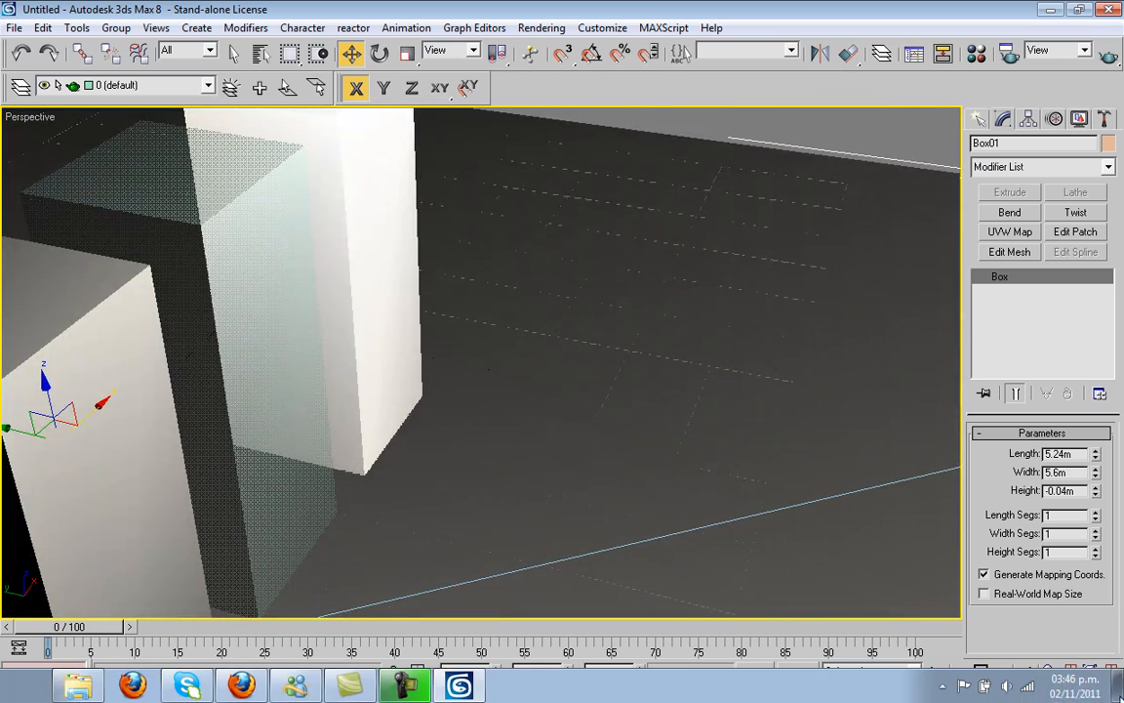
left_click(1089, 690)
mouse_move(485, 407)
left_mouse_down()
mouse_move(326, 320)
mouse_move(390, 344)
mouse_move(431, 401)
mouse_move(493, 370)
mouse_move(509, 334)
mouse_move(509, 359)
mouse_move(507, 343)
left_mouse_up()
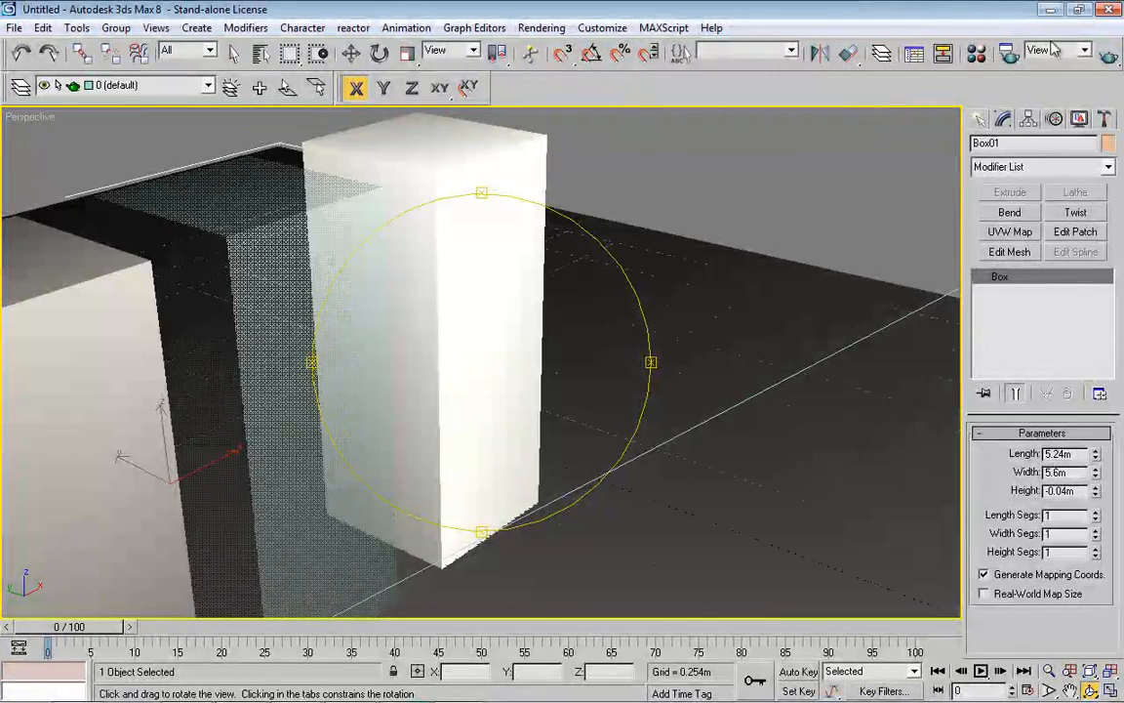
left_click(1009, 52)
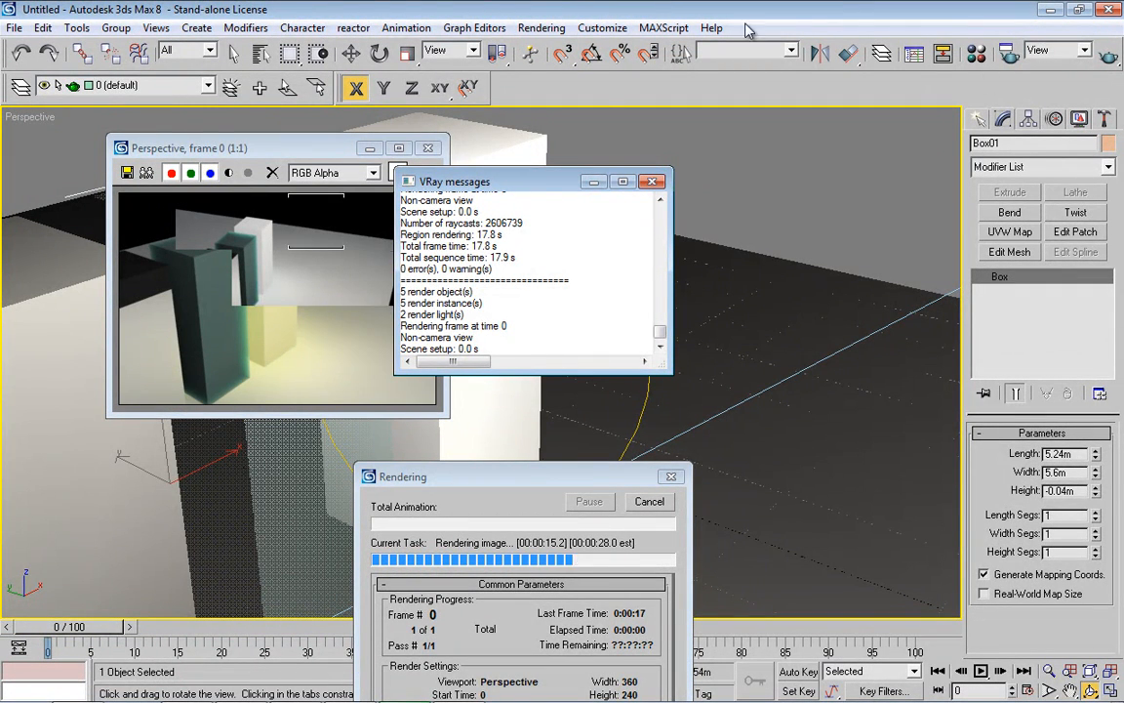
left_click_drag(592, 171, 709, 127)
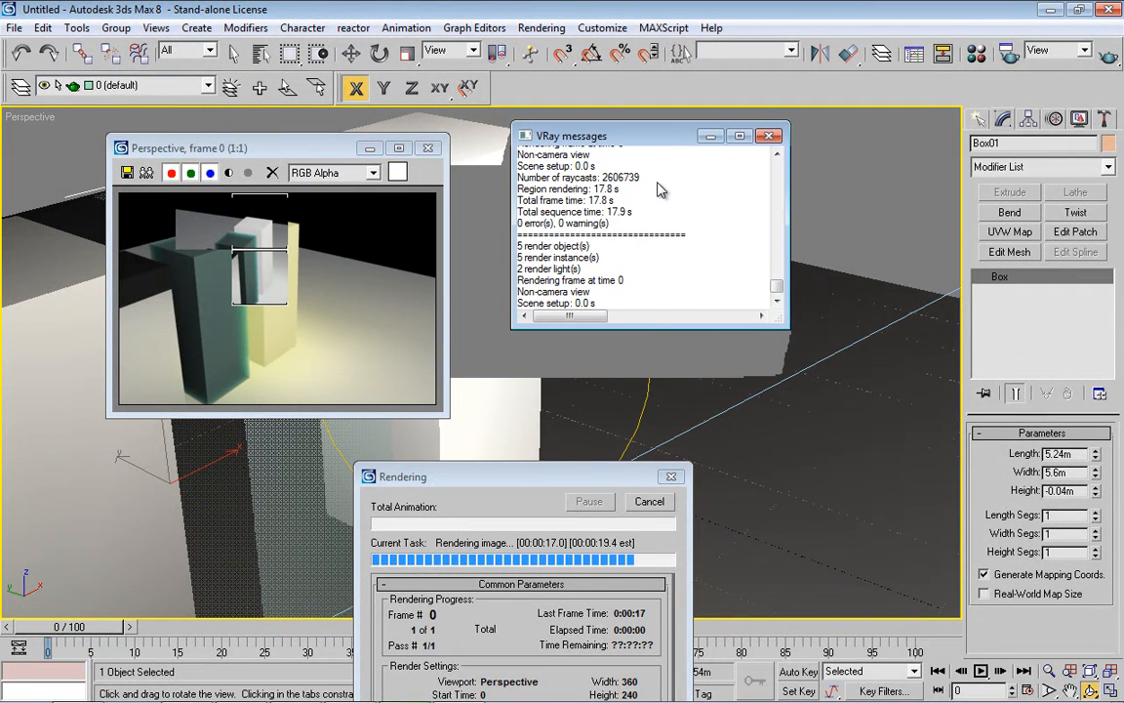